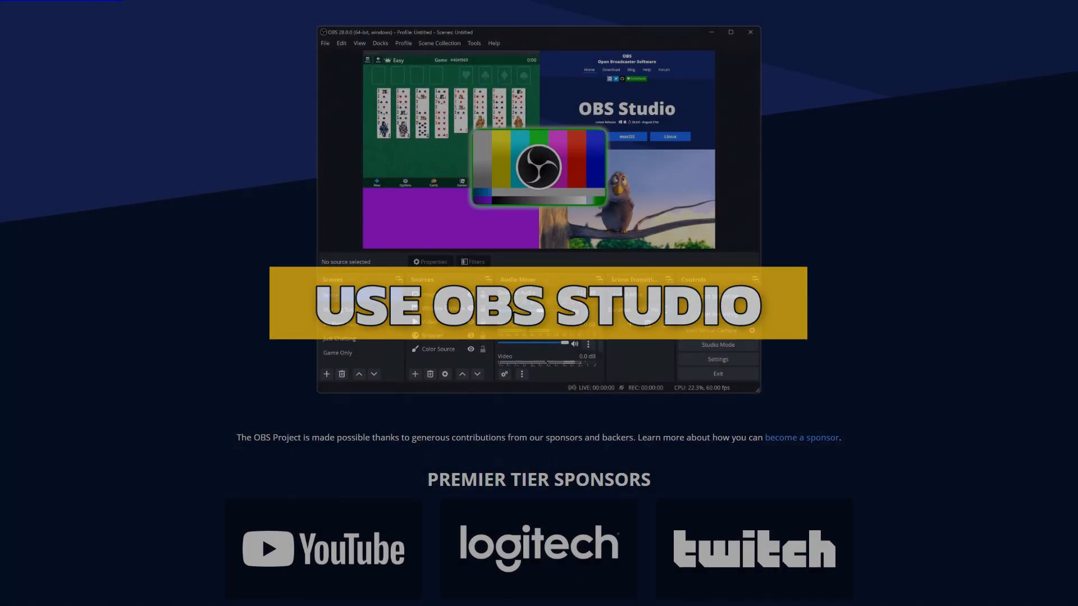
Try to download the Windows installer of OBS Studio from its website.
{"action": "scroll", "coordinate": [689, 355], "scroll_direction": "down", "scroll_amount": 3}
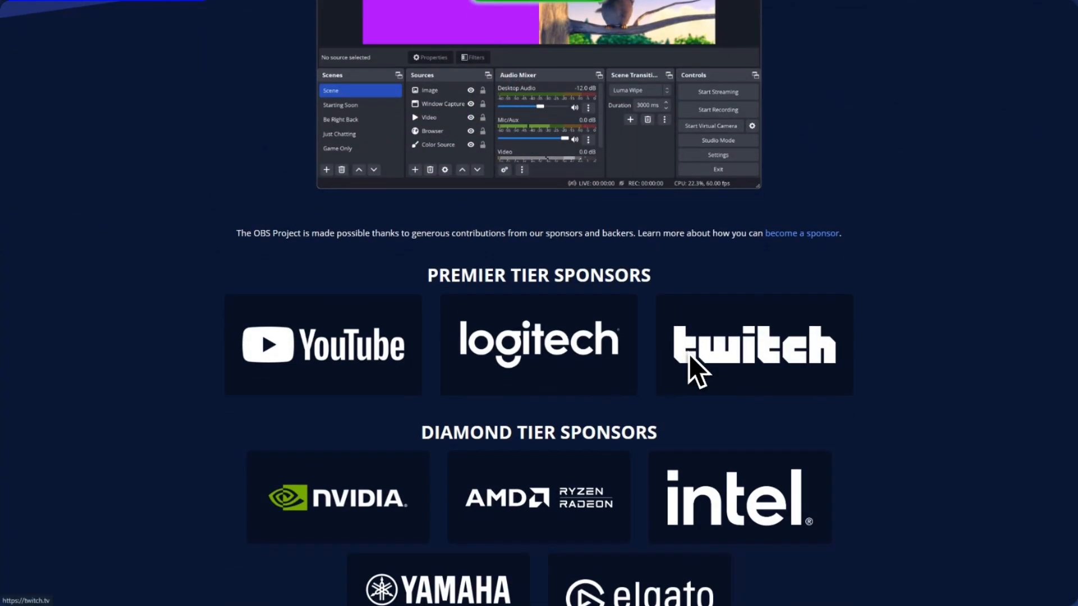
{"action": "scroll", "coordinate": [690, 355], "scroll_direction": "up", "scroll_amount": 10}
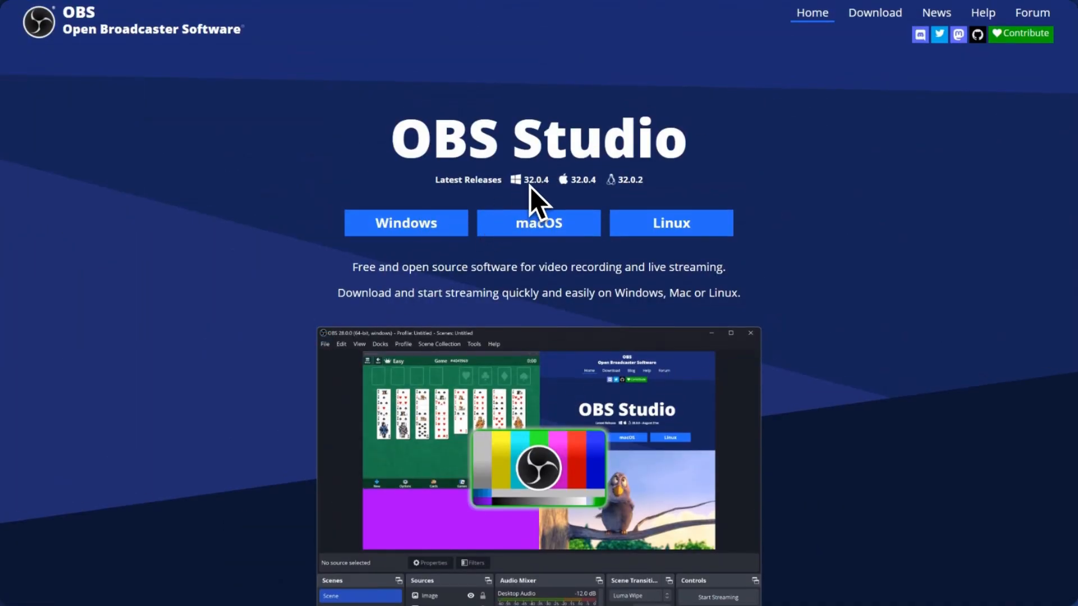
{"action": "left_click", "coordinate": [433, 233]}
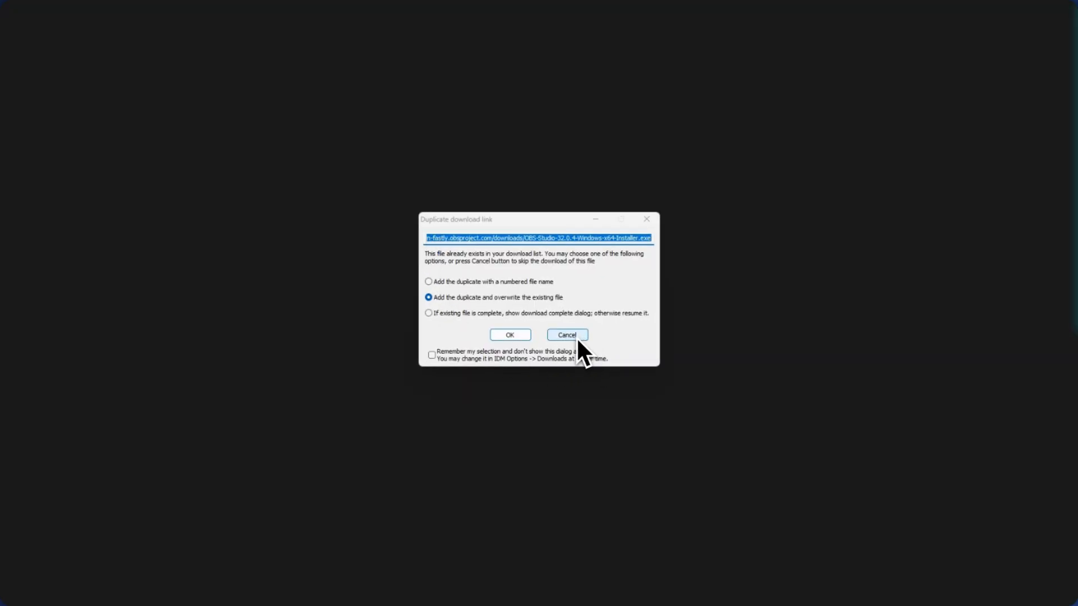
{"action": "left_click", "coordinate": [577, 336]}
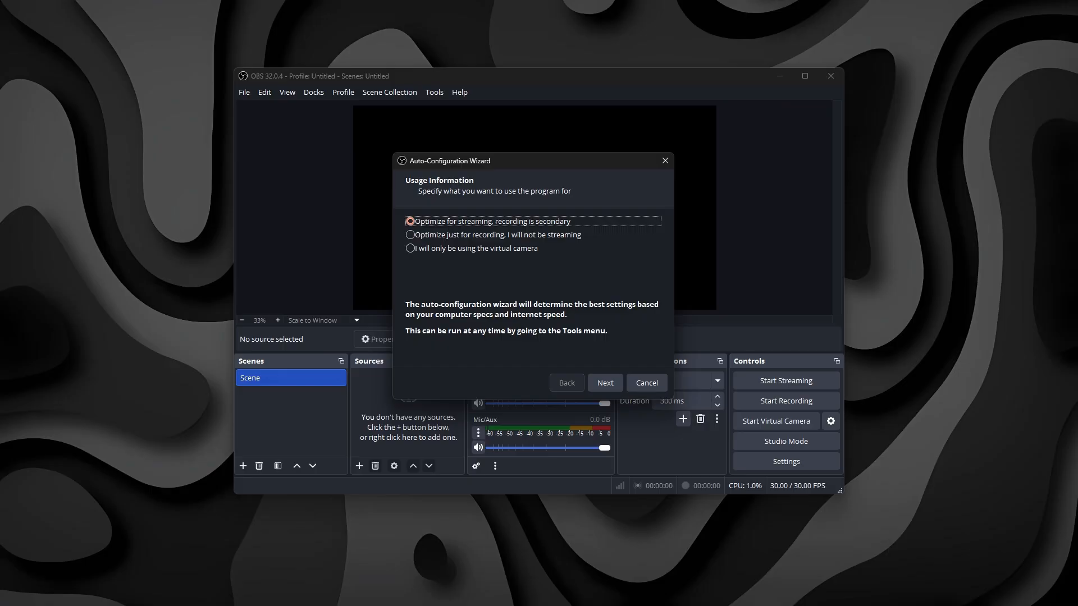
Complete the Auto-Configuration Wizard optimized just for recording, with the current 1920x1080 canvas resolution and 60 FPS, and apply the settings.
{"action": "left_click", "coordinate": [452, 234]}
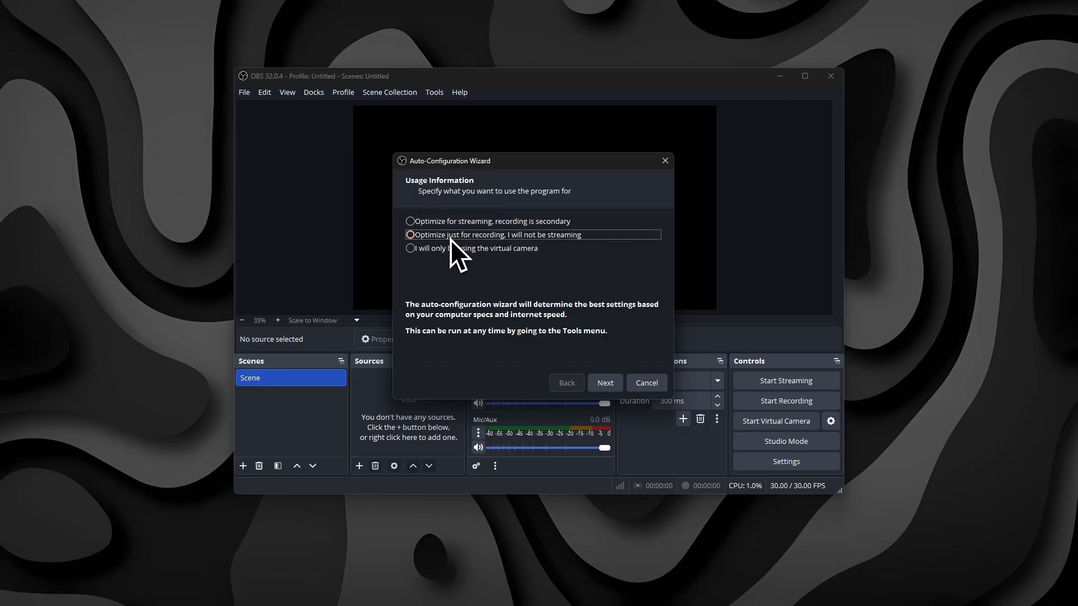
{"action": "left_click", "coordinate": [607, 384]}
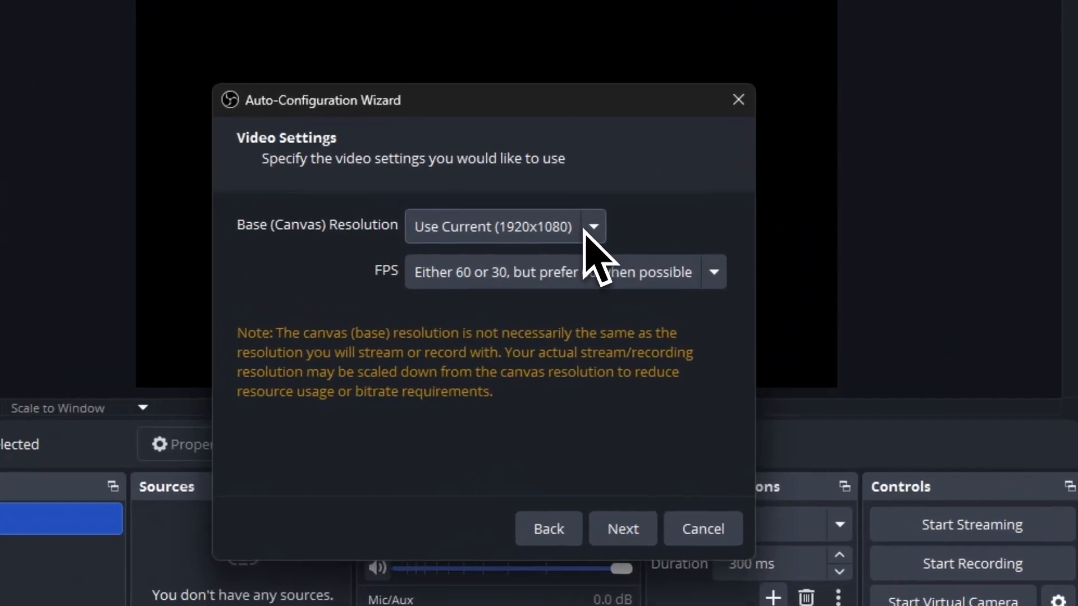
{"action": "left_click", "coordinate": [589, 227]}
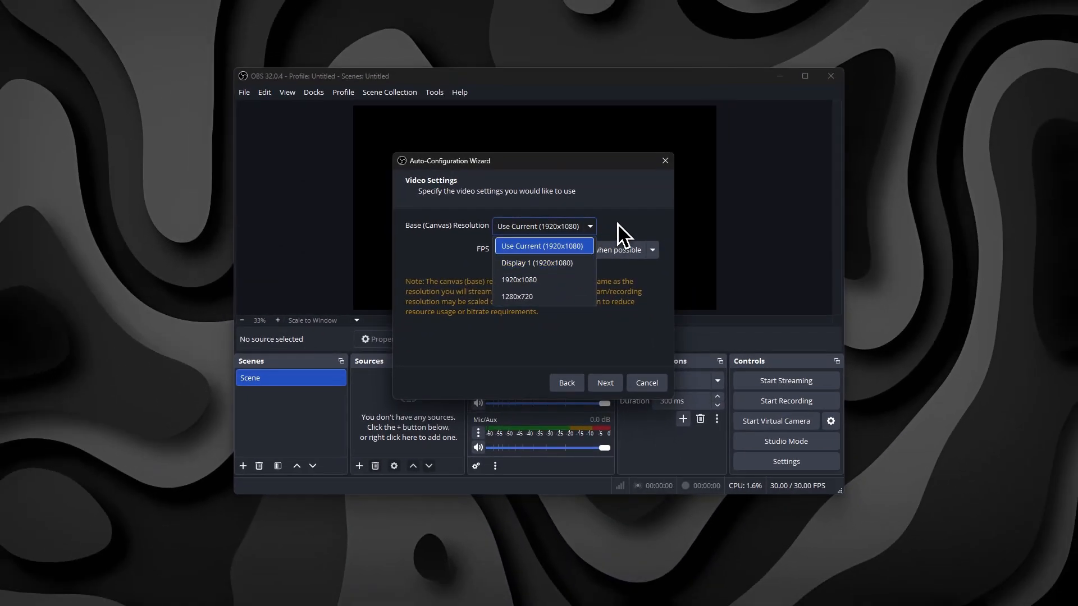
{"action": "left_click", "coordinate": [649, 221]}
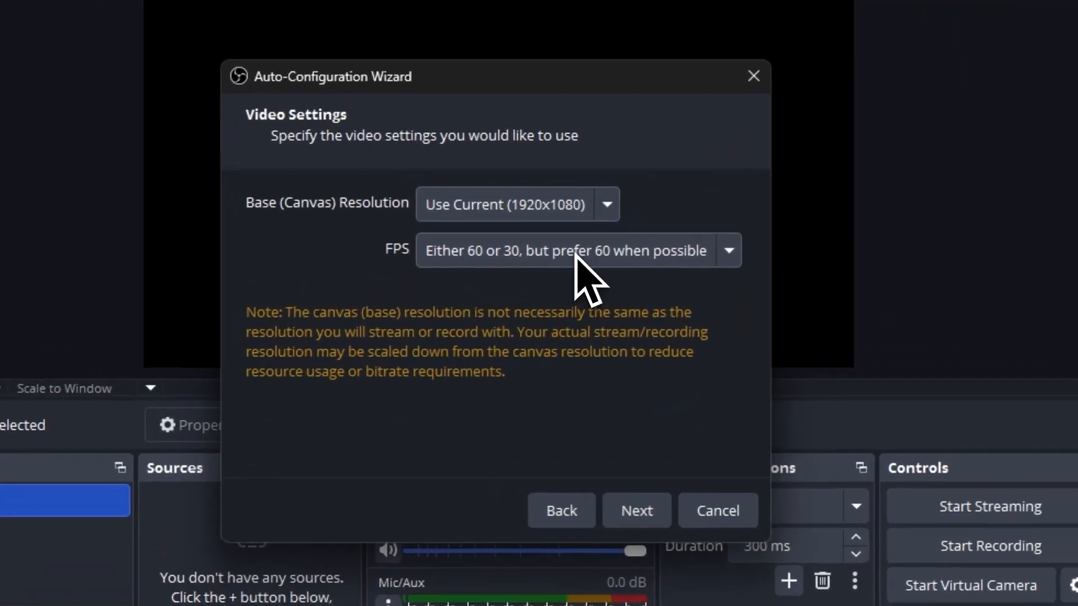
{"action": "left_click", "coordinate": [574, 250]}
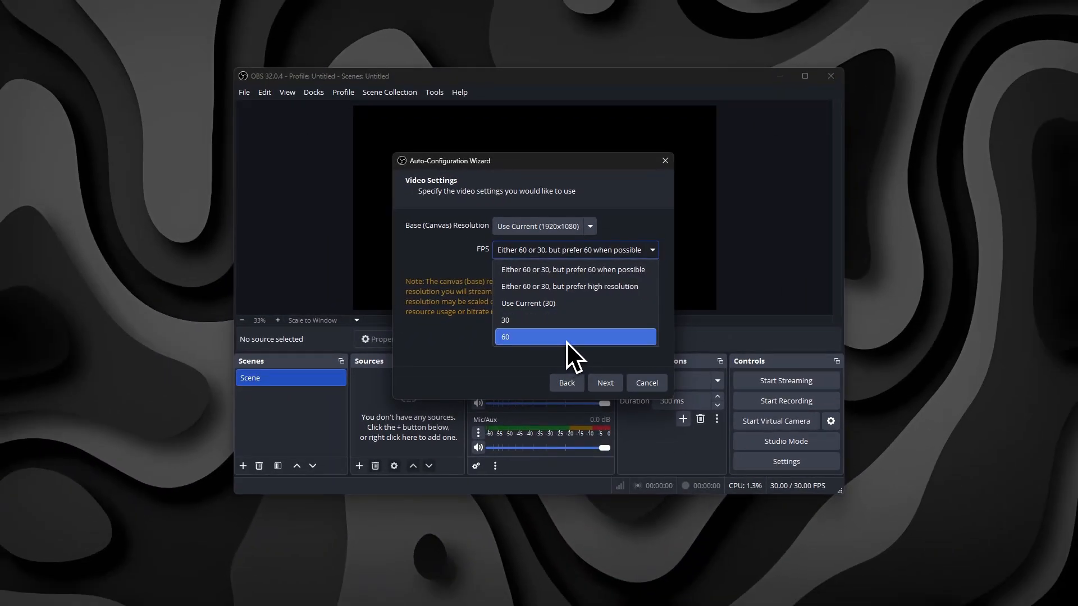
{"action": "left_click", "coordinate": [596, 344]}
{"action": "left_click", "coordinate": [602, 381]}
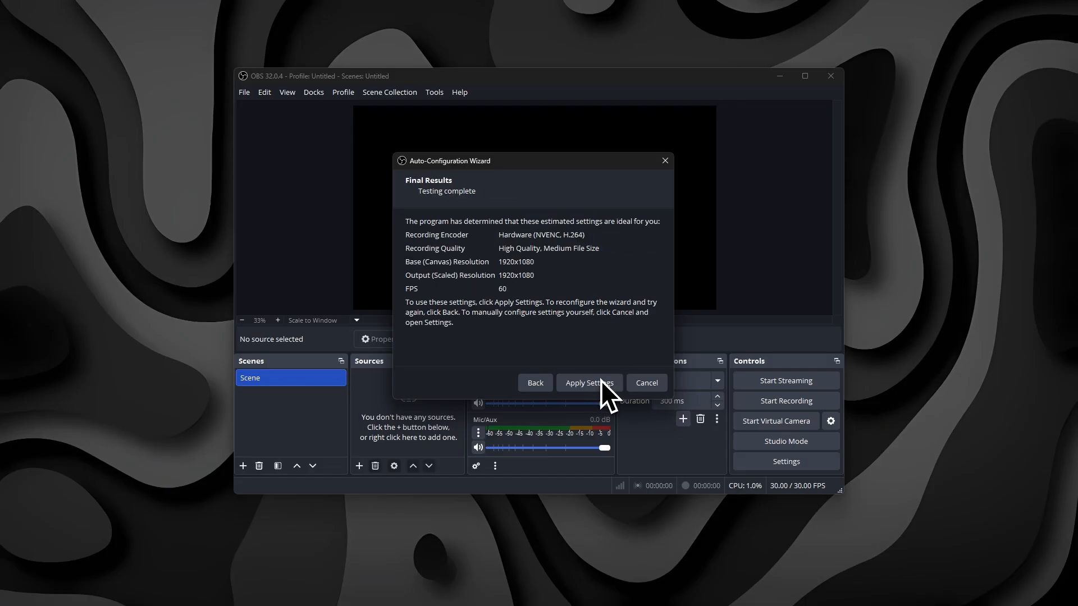
{"action": "left_click", "coordinate": [601, 379]}
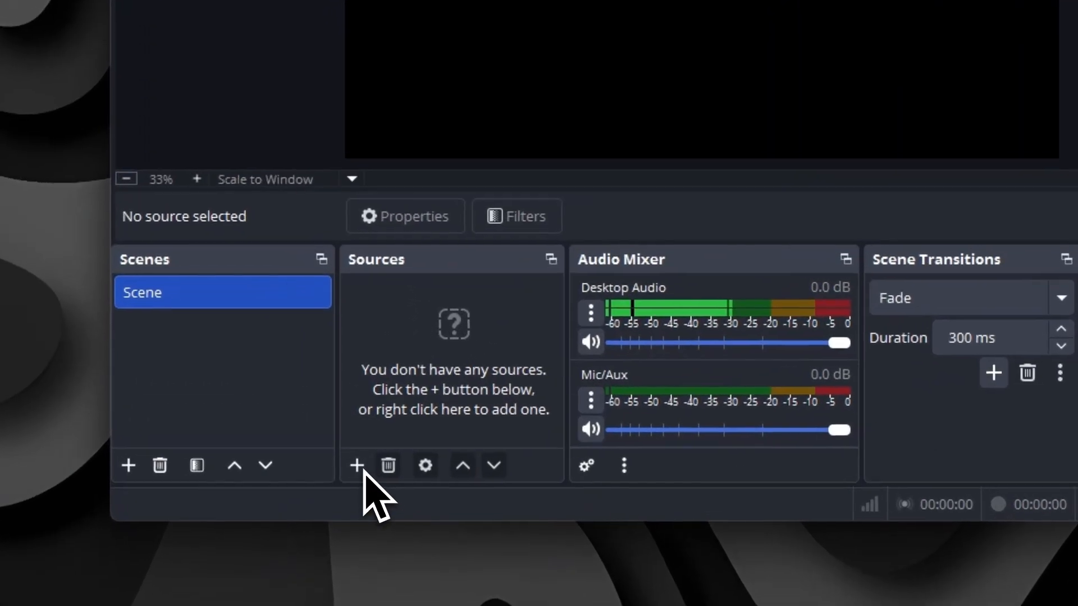
{"action": "left_click", "coordinate": [363, 469]}
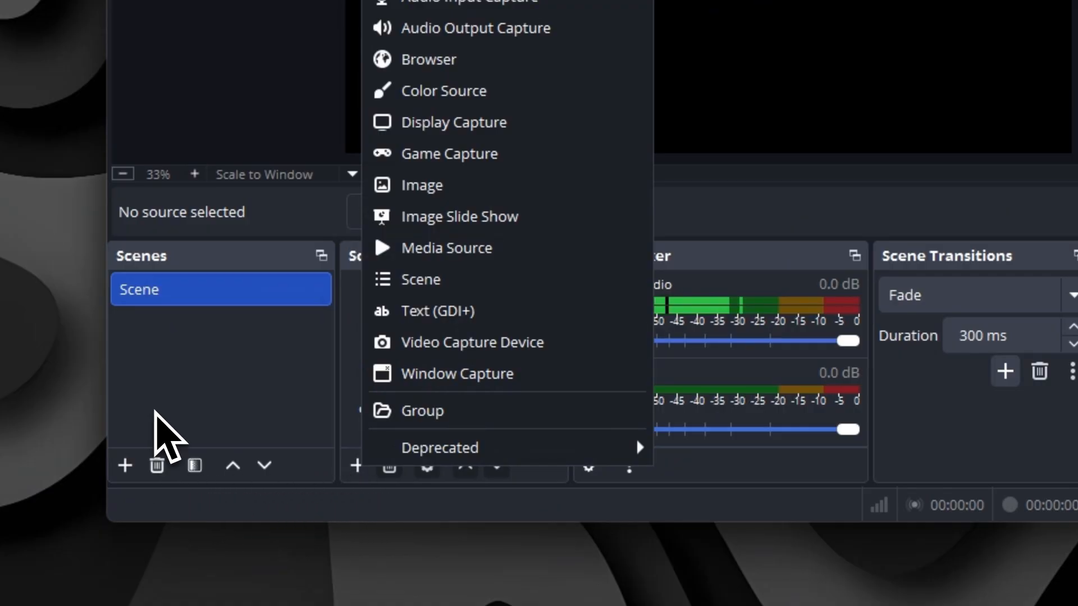
{"action": "left_click", "coordinate": [155, 410]}
{"action": "left_click", "coordinate": [125, 465]}
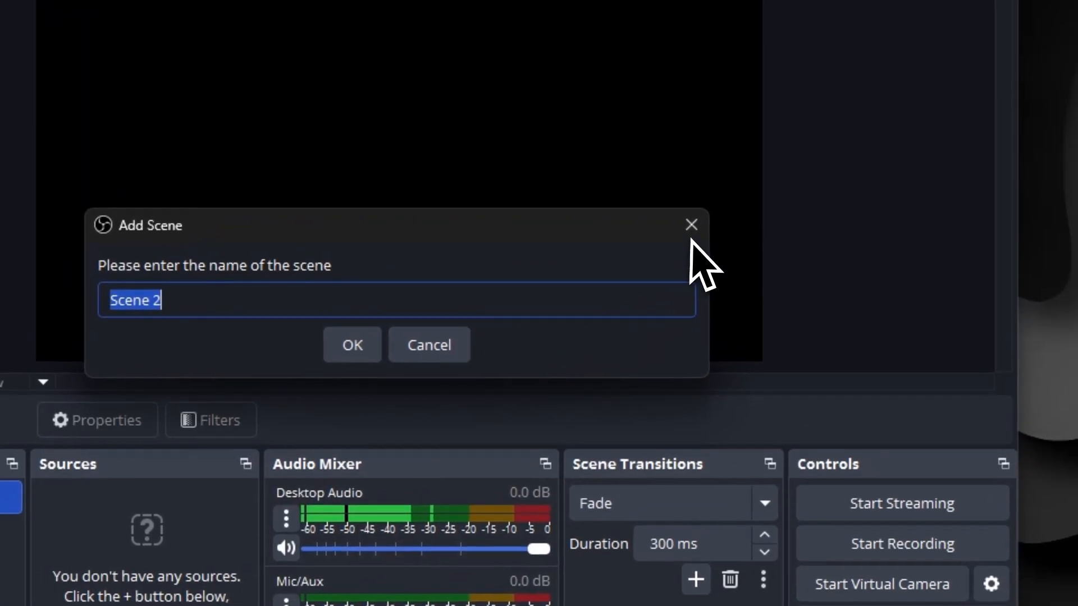
{"action": "left_click", "coordinate": [819, 181]}
{"action": "right_click", "coordinate": [2, 454]}
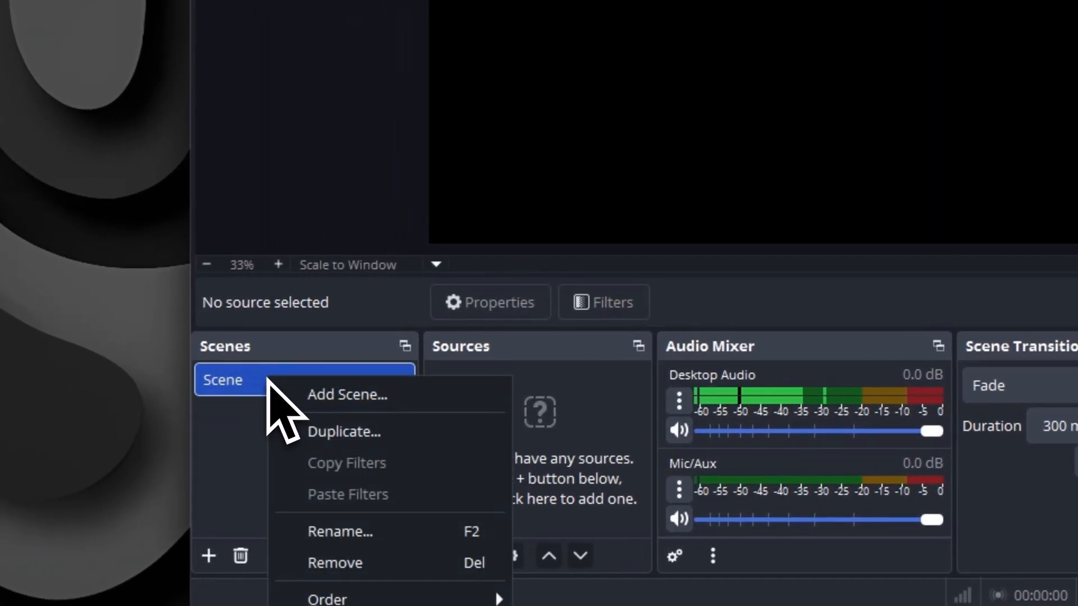
{"action": "left_click", "coordinate": [324, 531]}
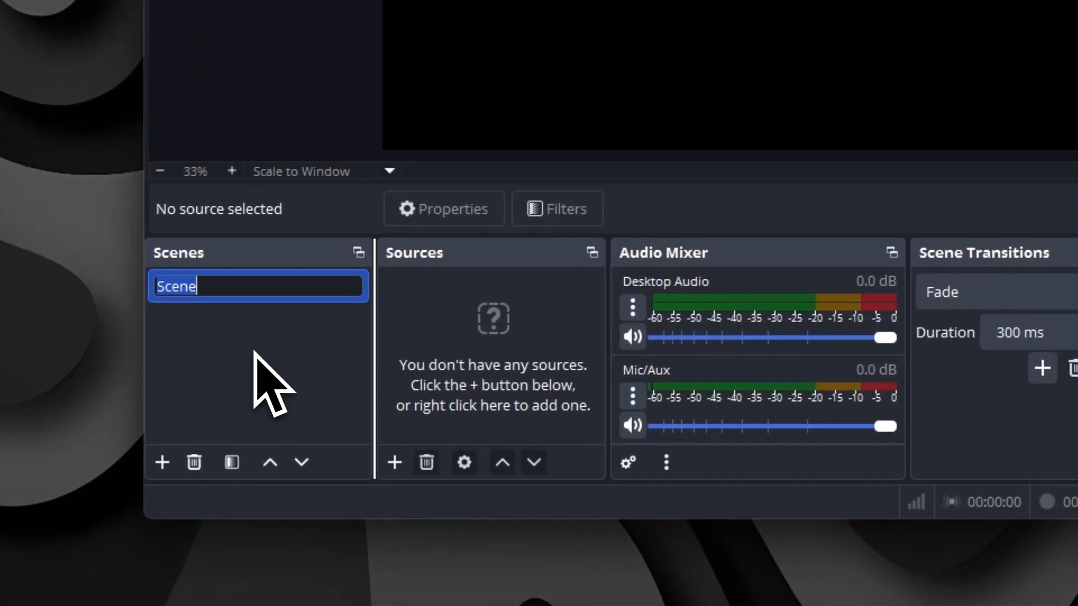
{"action": "key", "text": "Return"}
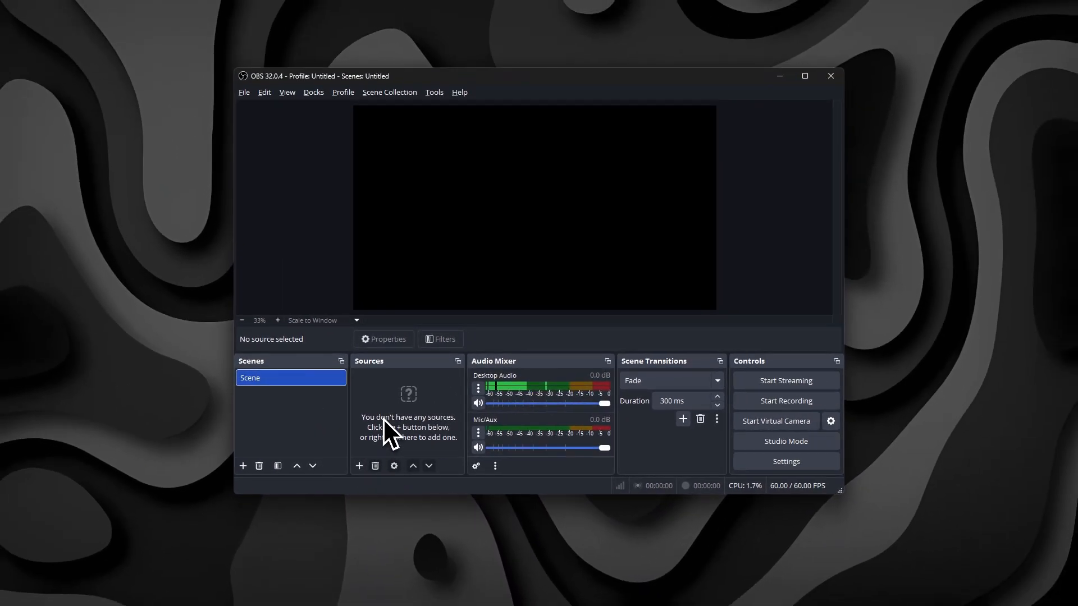
Add a new Display Capture source for the 1920x1080 primary monitor and fit its frame to the canvas in the preview.
{"action": "left_click", "coordinate": [359, 471]}
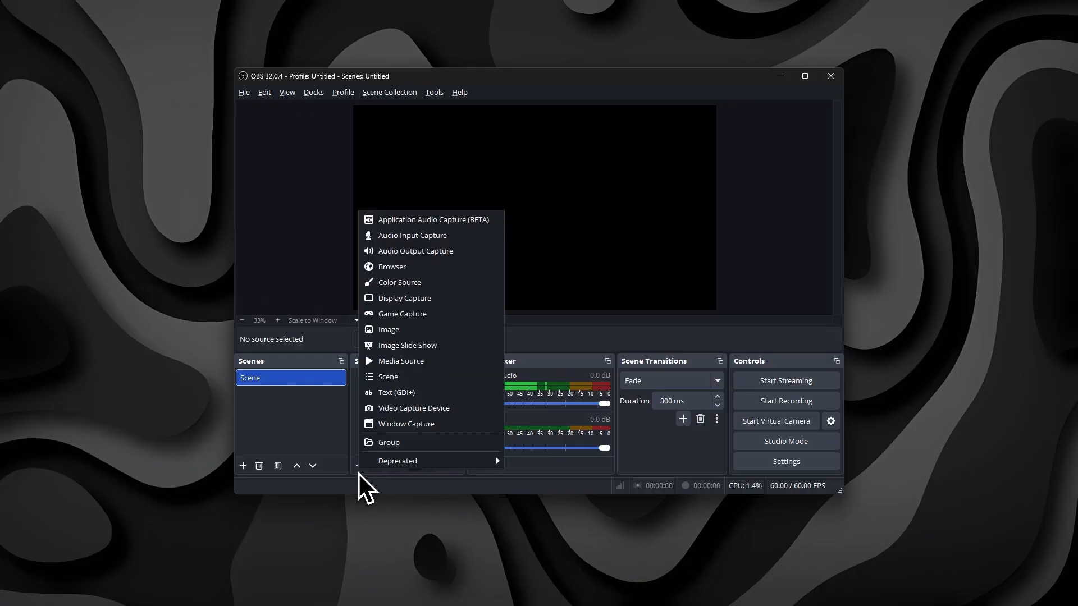
{"action": "left_click", "coordinate": [443, 299]}
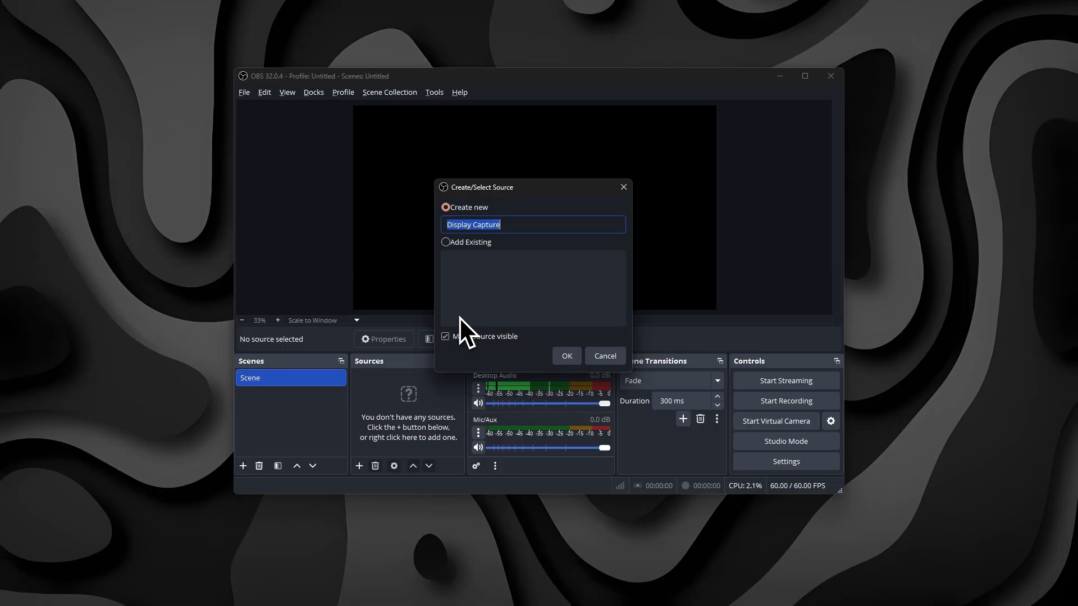
{"action": "left_click", "coordinate": [564, 361]}
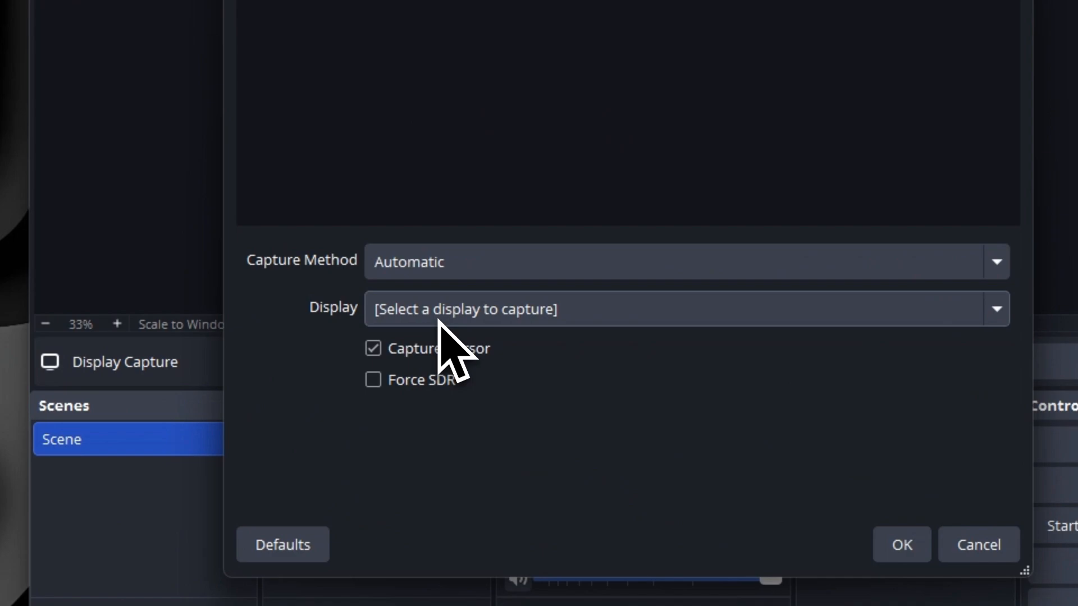
{"action": "left_click", "coordinate": [439, 319]}
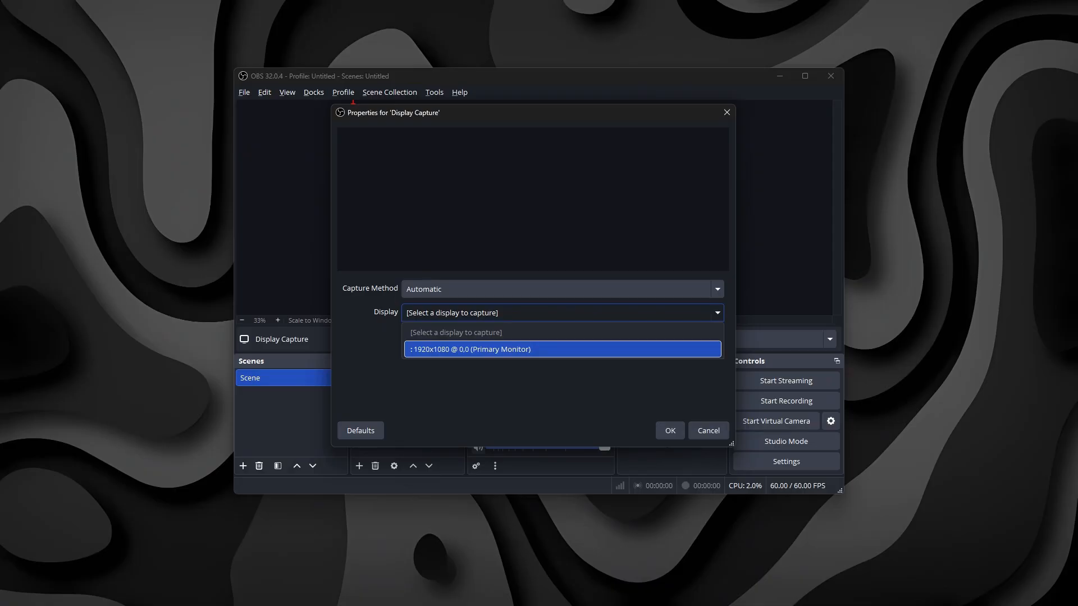
{"action": "left_click", "coordinate": [504, 353]}
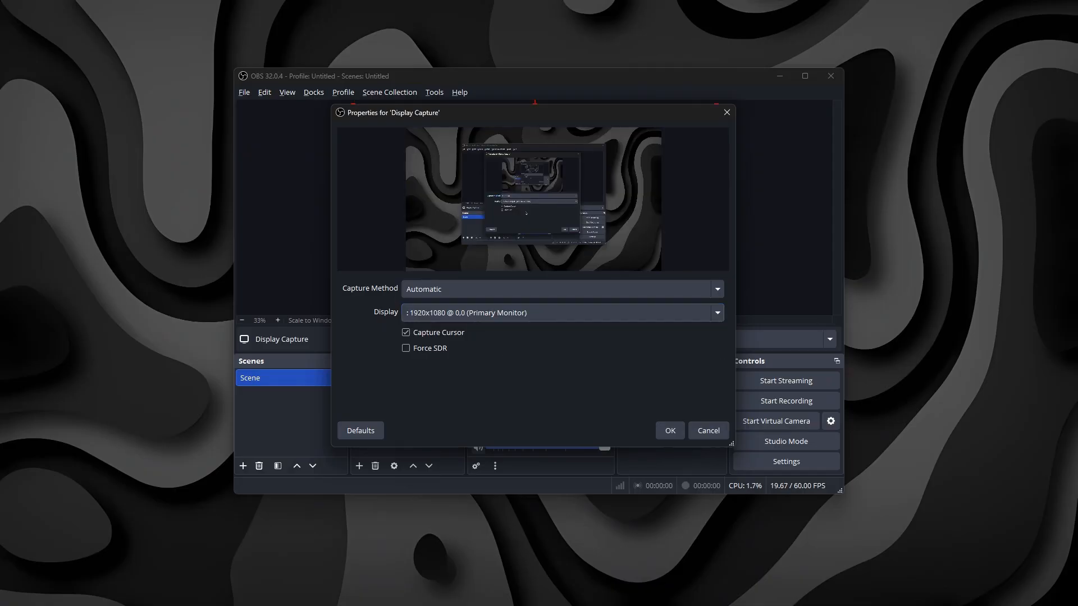
{"action": "left_click", "coordinate": [670, 433]}
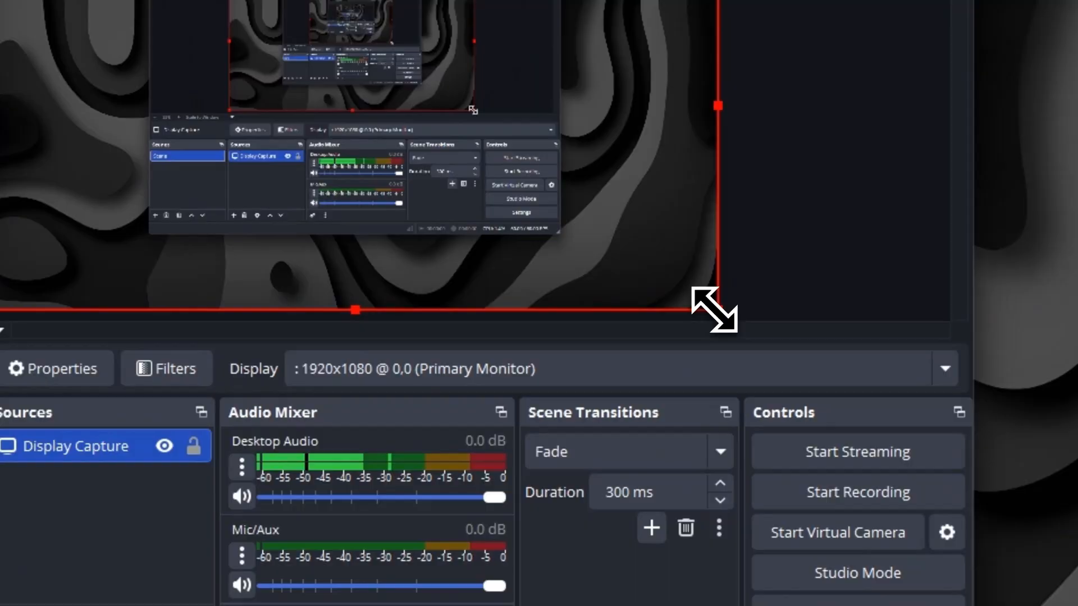
{"action": "mouse_move", "coordinate": [714, 309]}
{"action": "left_mouse_down"}
{"action": "mouse_move", "coordinate": [645, 260]}
{"action": "mouse_move", "coordinate": [718, 308]}
{"action": "left_mouse_up"}
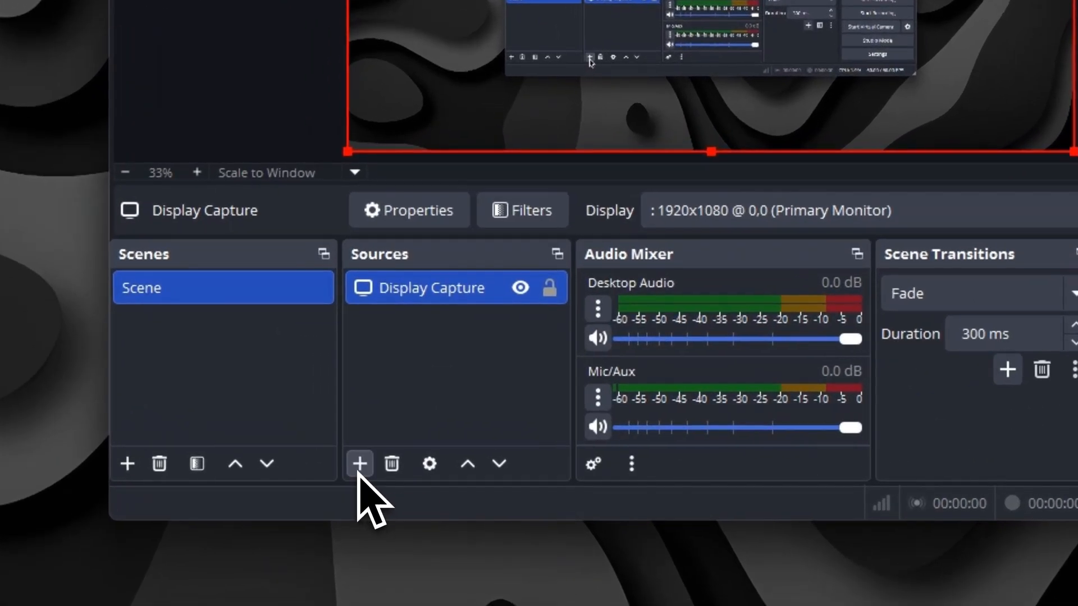
Add a new Audio Input Capture source that uses the Microphone (USB Audio Device).
{"action": "left_click", "coordinate": [359, 464]}
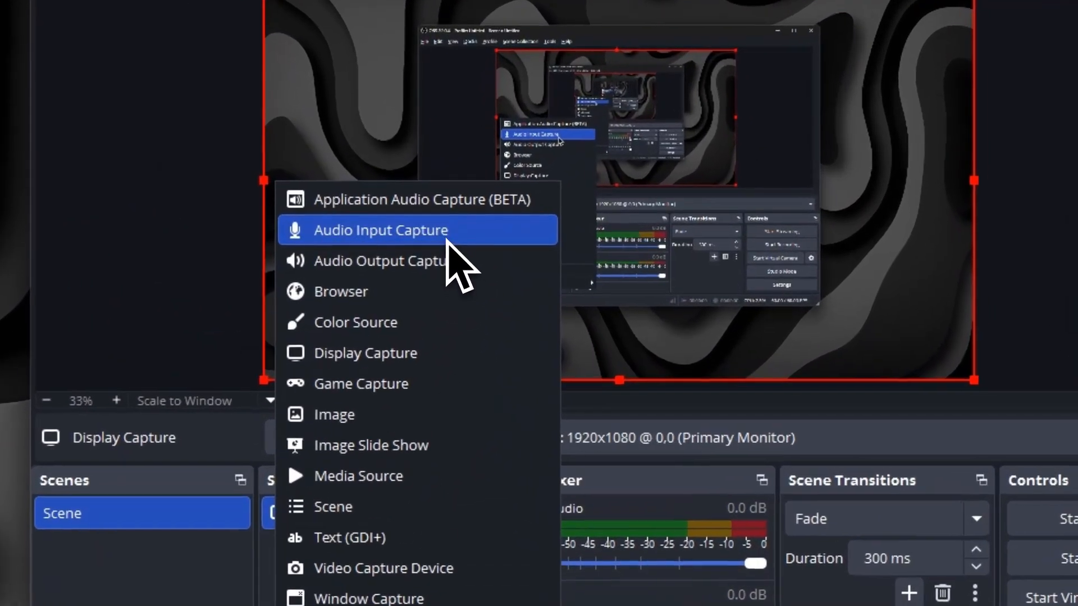
{"action": "left_click", "coordinate": [477, 235]}
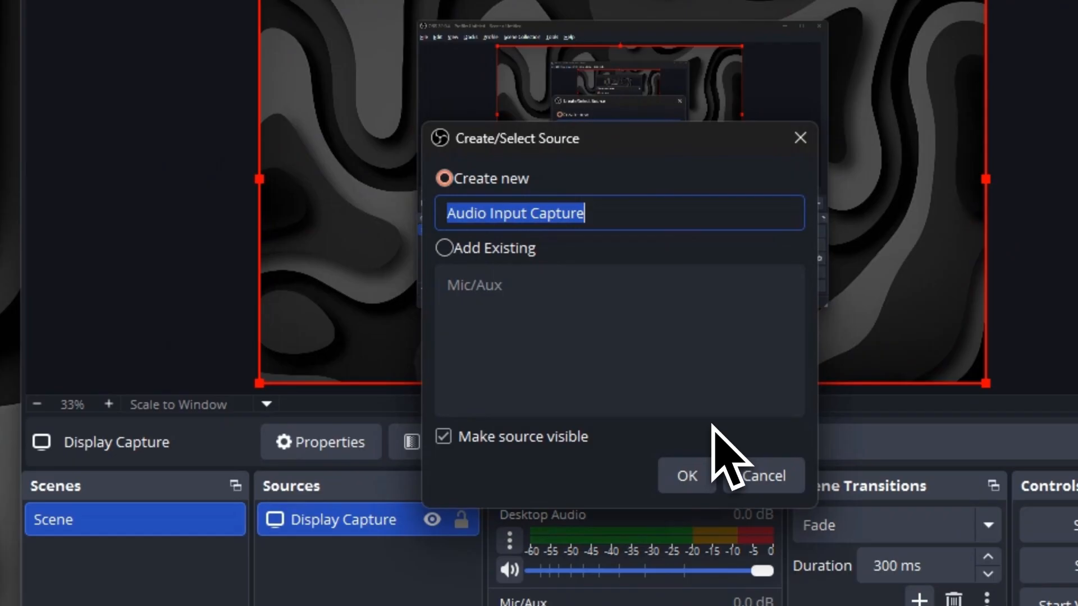
{"action": "left_click", "coordinate": [689, 475]}
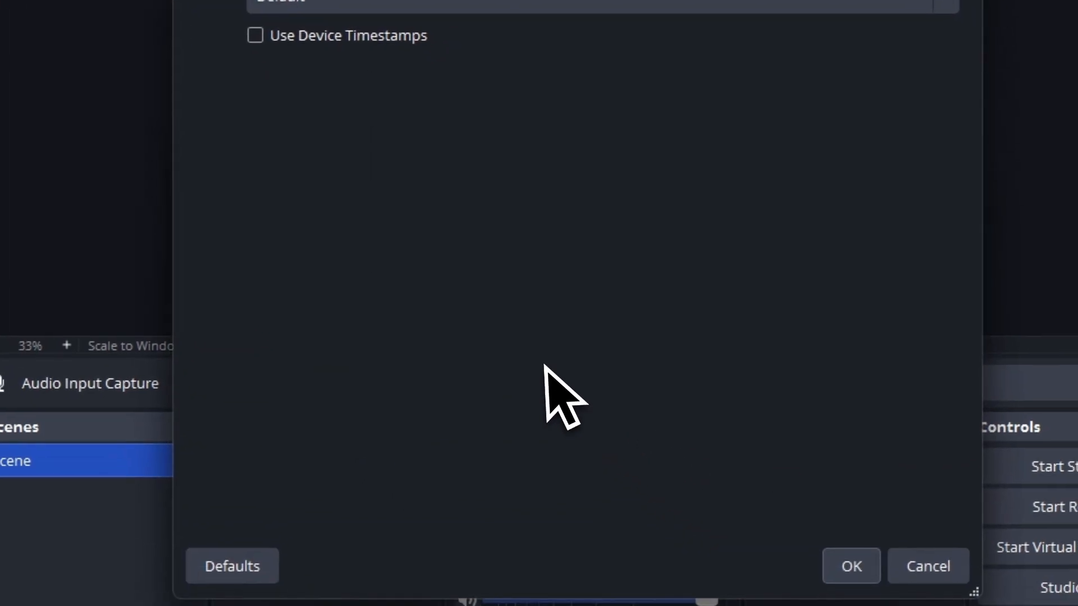
{"action": "left_click", "coordinate": [620, 43]}
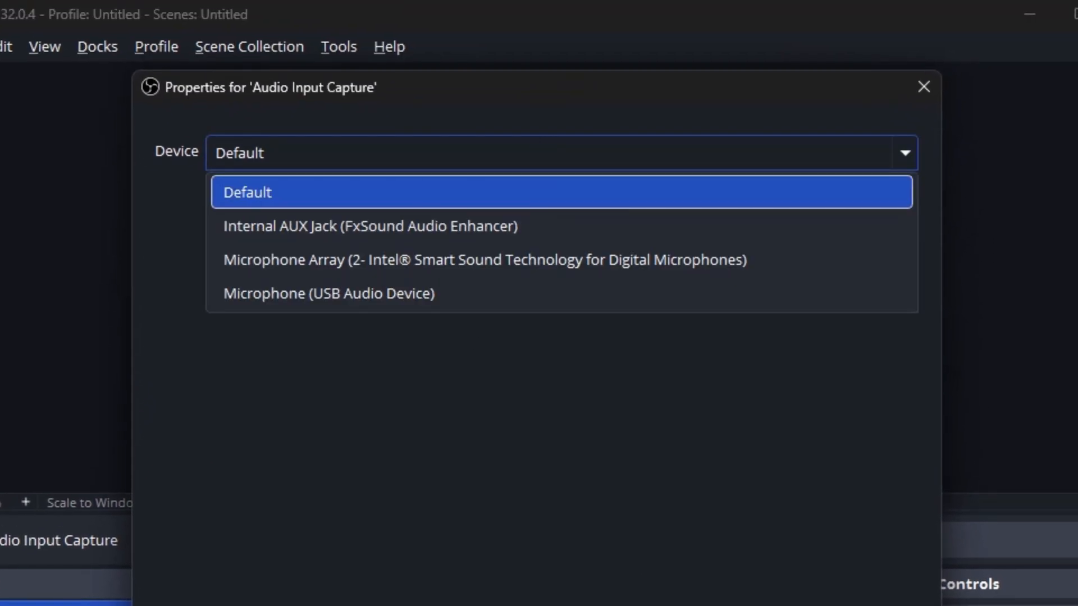
{"action": "left_click", "coordinate": [526, 294]}
{"action": "left_click", "coordinate": [699, 484]}
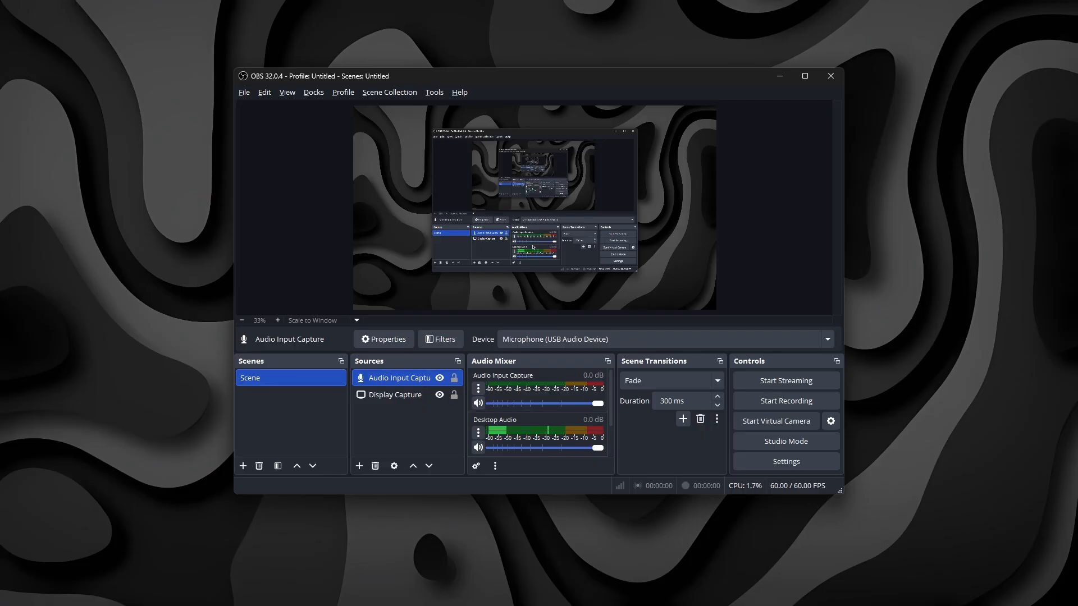
{"action": "scroll", "coordinate": [533, 420], "scroll_direction": "down", "scroll_amount": 1}
{"action": "scroll", "coordinate": [533, 420], "scroll_direction": "up", "scroll_amount": 1}
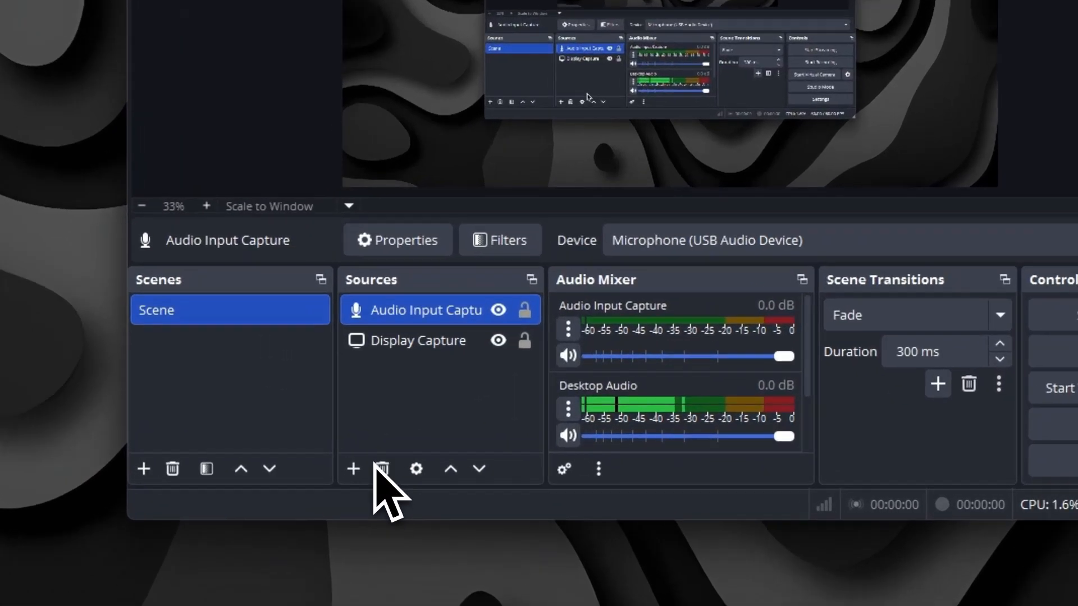
Add a new Audio Output Capture source with the default device and lower its mixer volume to -inf dB.
{"action": "left_click", "coordinate": [359, 466]}
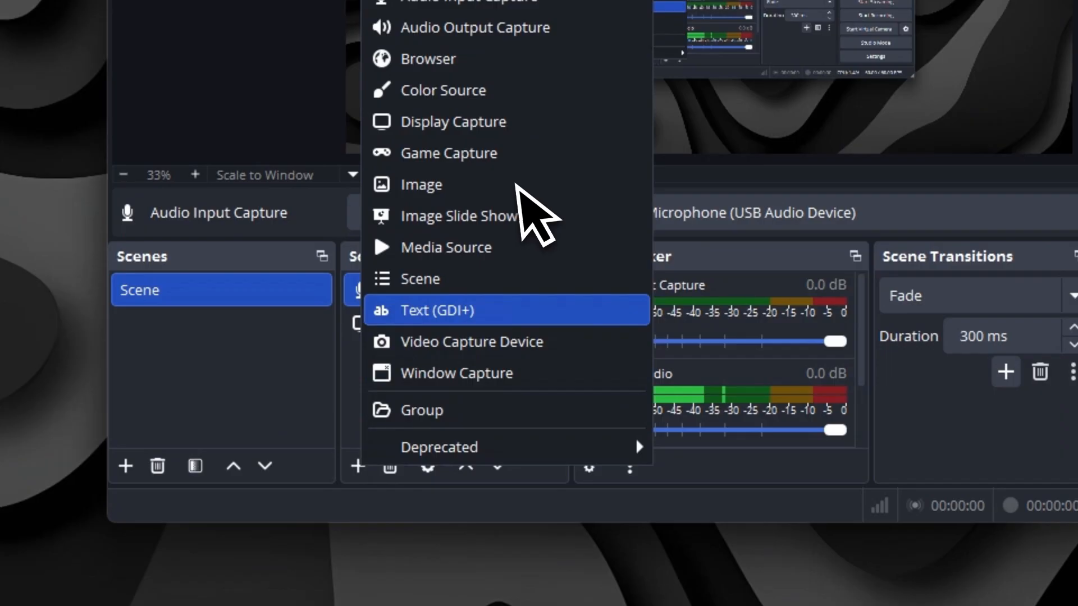
{"action": "left_click", "coordinate": [530, 42]}
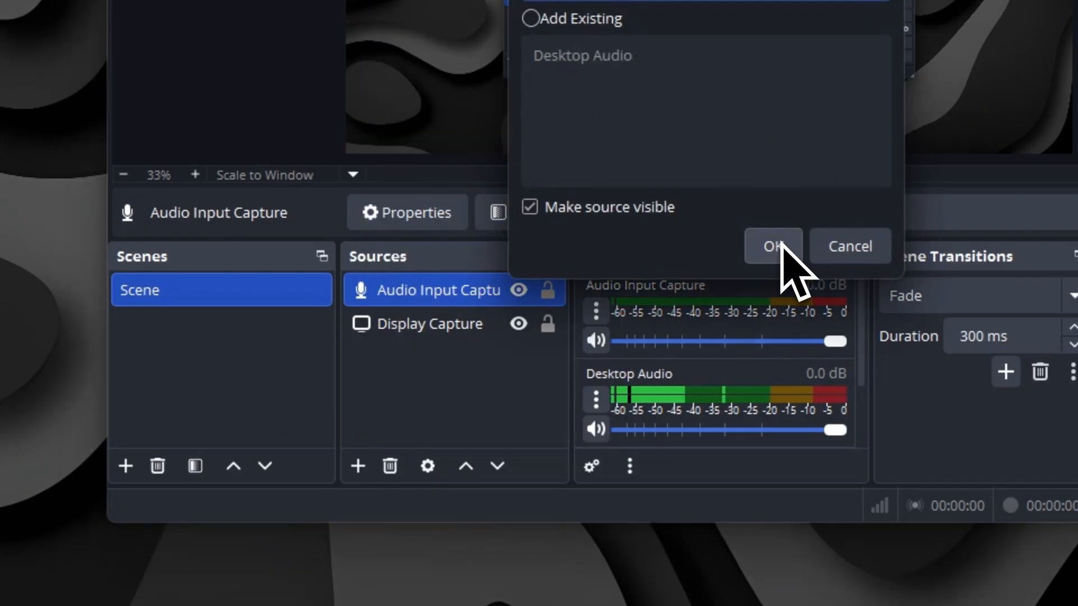
{"action": "left_click", "coordinate": [780, 244]}
{"action": "left_click", "coordinate": [670, 431]}
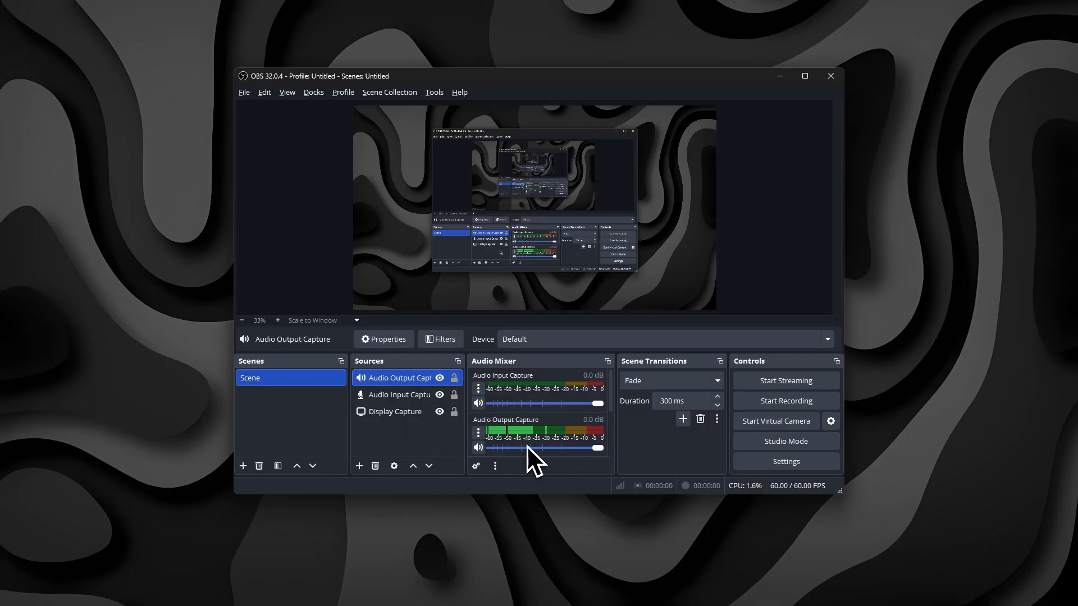
{"action": "scroll", "coordinate": [556, 391], "scroll_direction": "down", "scroll_amount": 1}
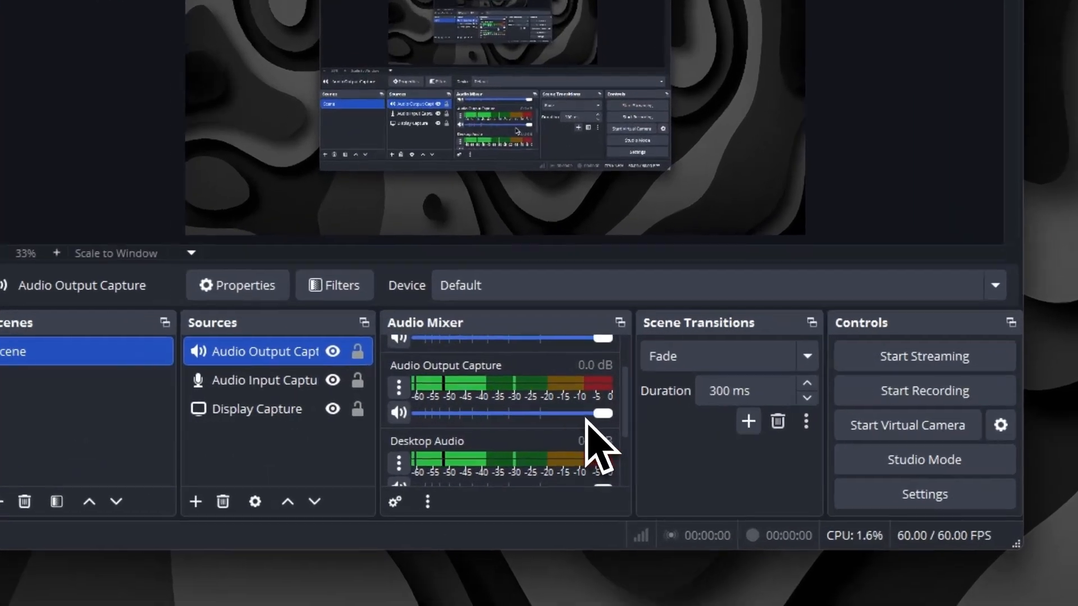
{"action": "left_click_drag", "start_coordinate": [597, 414], "coordinate": [474, 424]}
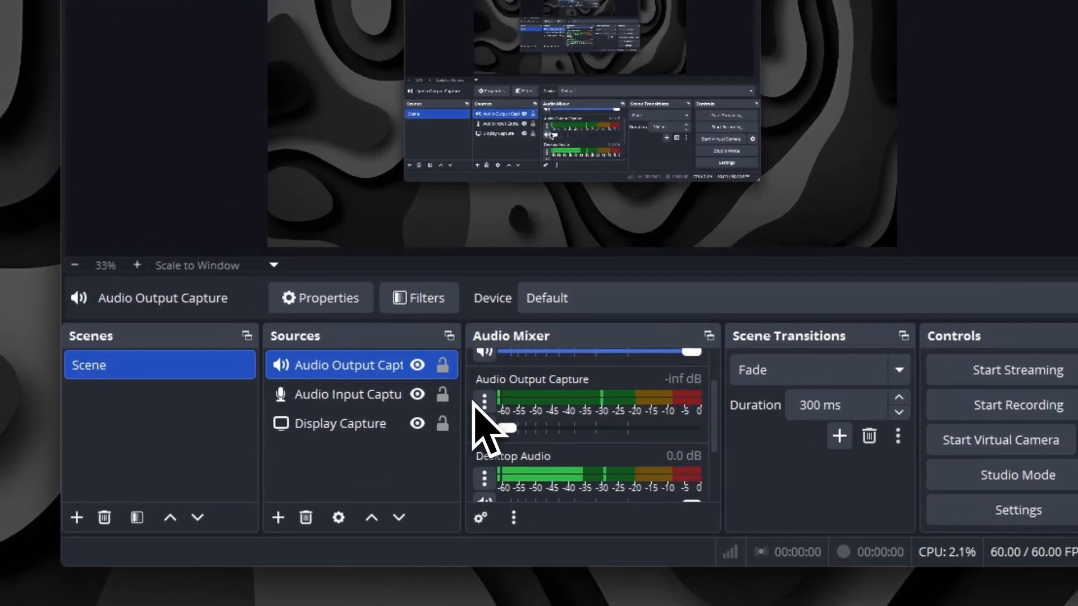
Look through the audio filter types available for the Audio Output Capture source without adding one.
{"action": "left_click", "coordinate": [484, 401]}
{"action": "left_click", "coordinate": [457, 566]}
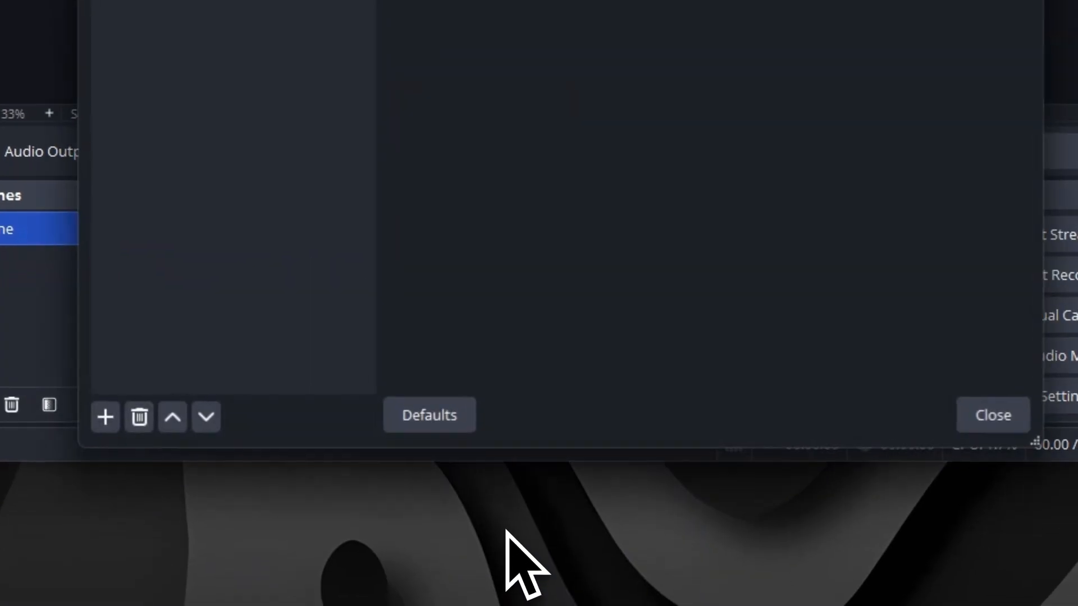
{"action": "left_click", "coordinate": [106, 419]}
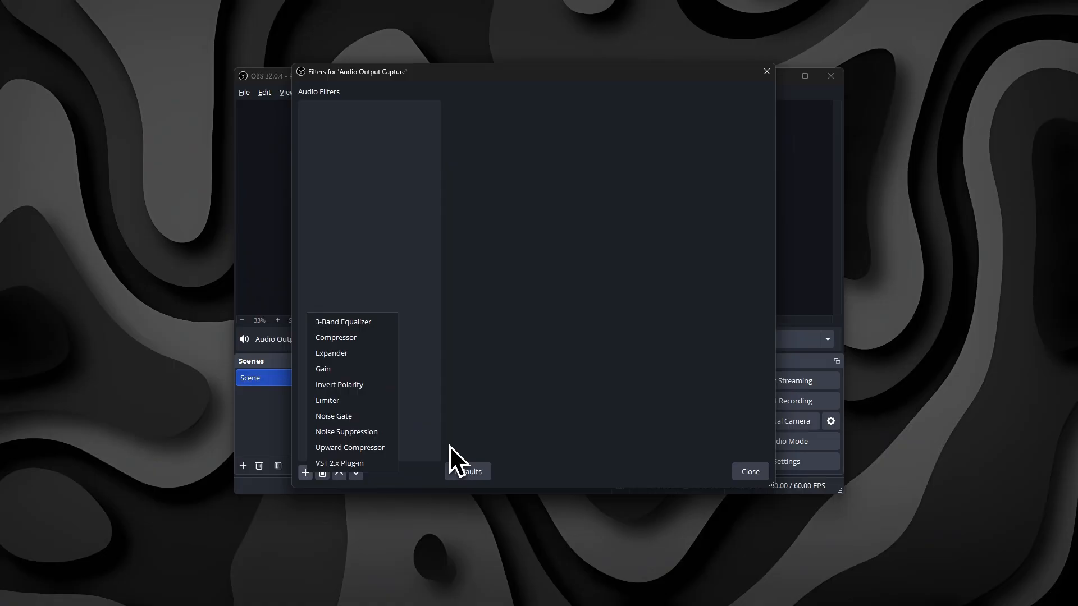
{"action": "left_click", "coordinate": [751, 474]}
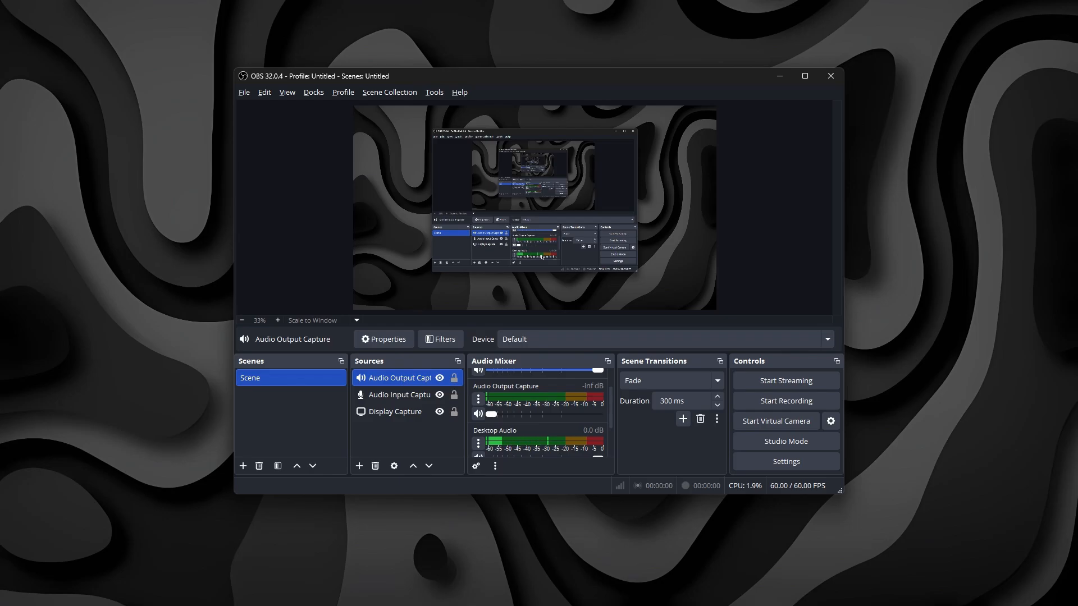
Set the recording path in the output settings to the folder D:/1.DISK C/recordings.
{"action": "left_click", "coordinate": [784, 461]}
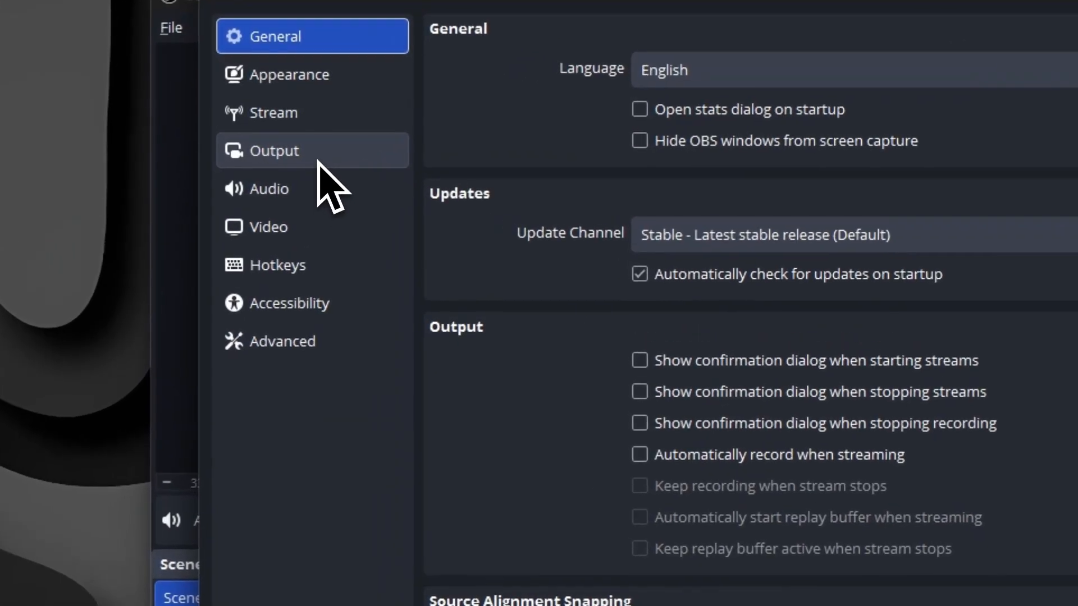
{"action": "left_click", "coordinate": [317, 158]}
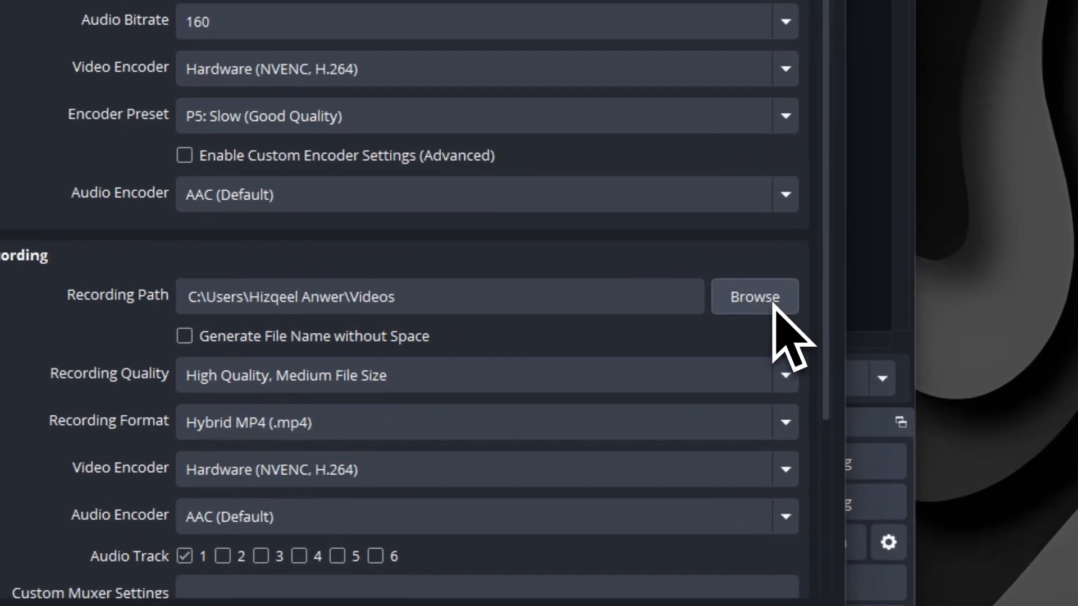
{"action": "left_click", "coordinate": [774, 301]}
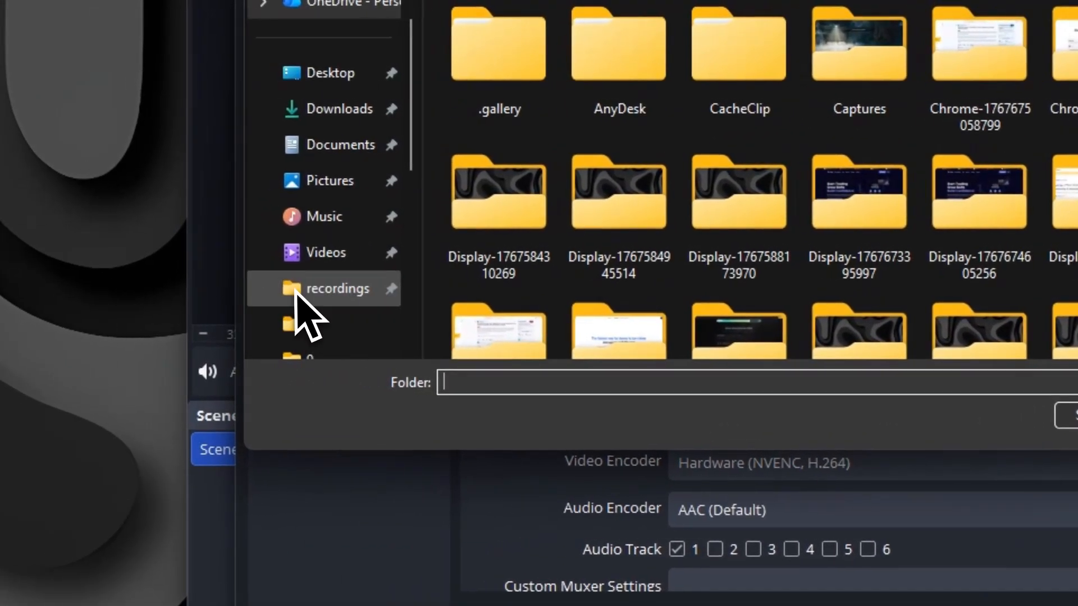
{"action": "left_click", "coordinate": [298, 291]}
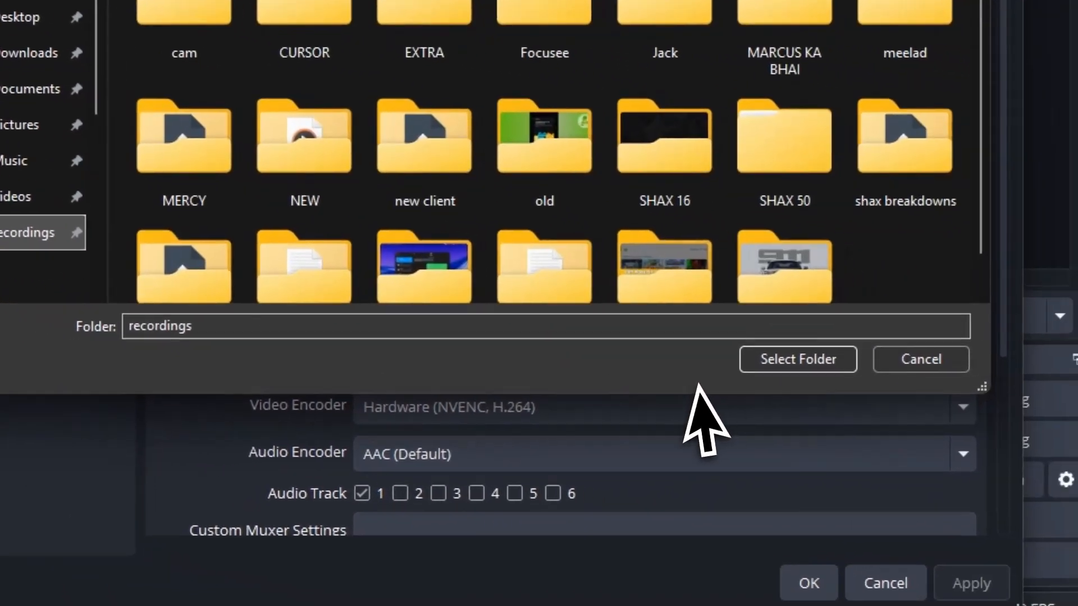
{"action": "left_click", "coordinate": [696, 356]}
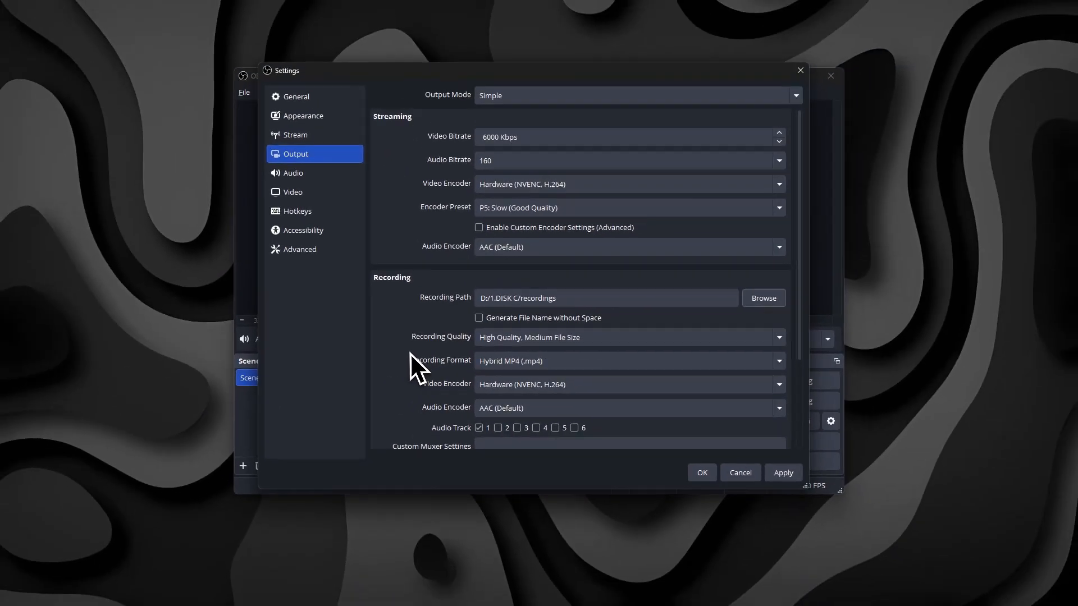
Keep Hybrid MP4 (.mp4) as the recording format and select Hardware (NVENC, H.264) as the recording video encoder.
{"action": "scroll", "coordinate": [409, 353], "scroll_direction": "down", "scroll_amount": 1}
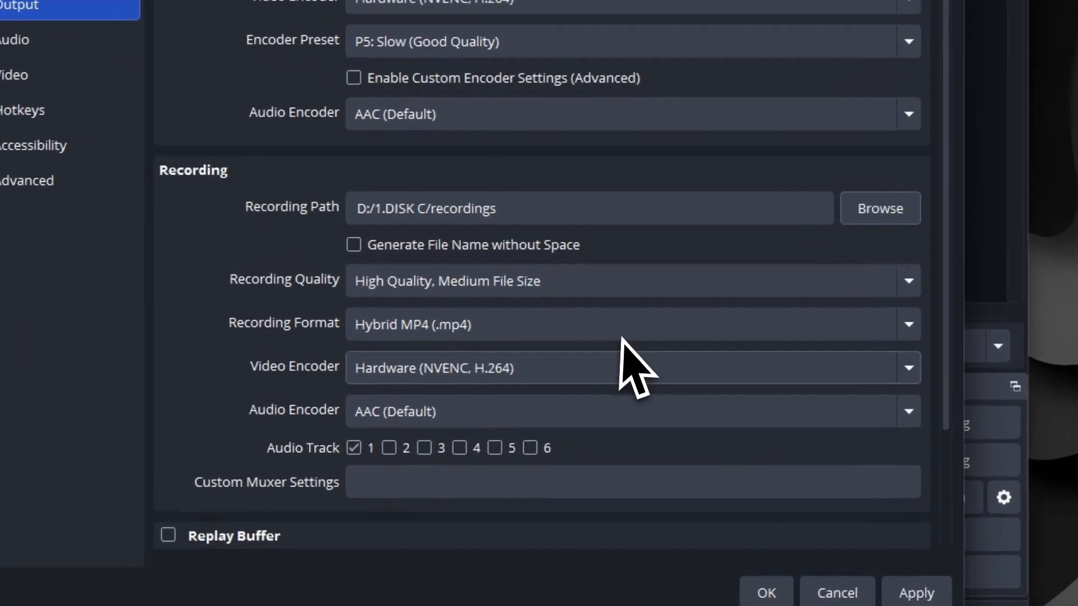
{"action": "left_click", "coordinate": [622, 337]}
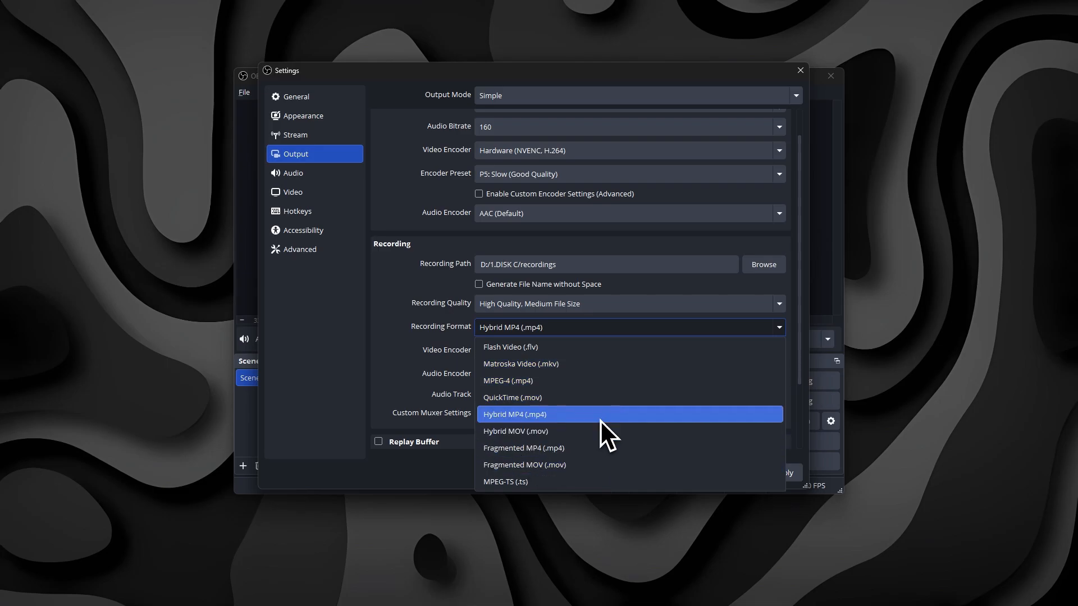
{"action": "left_click", "coordinate": [390, 317]}
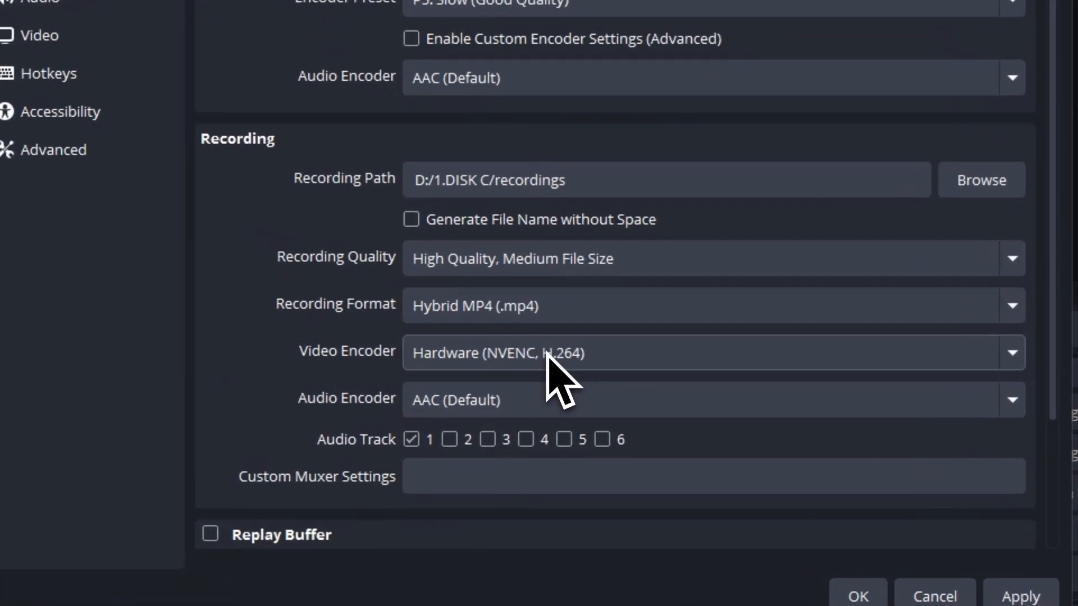
{"action": "left_click", "coordinate": [547, 353]}
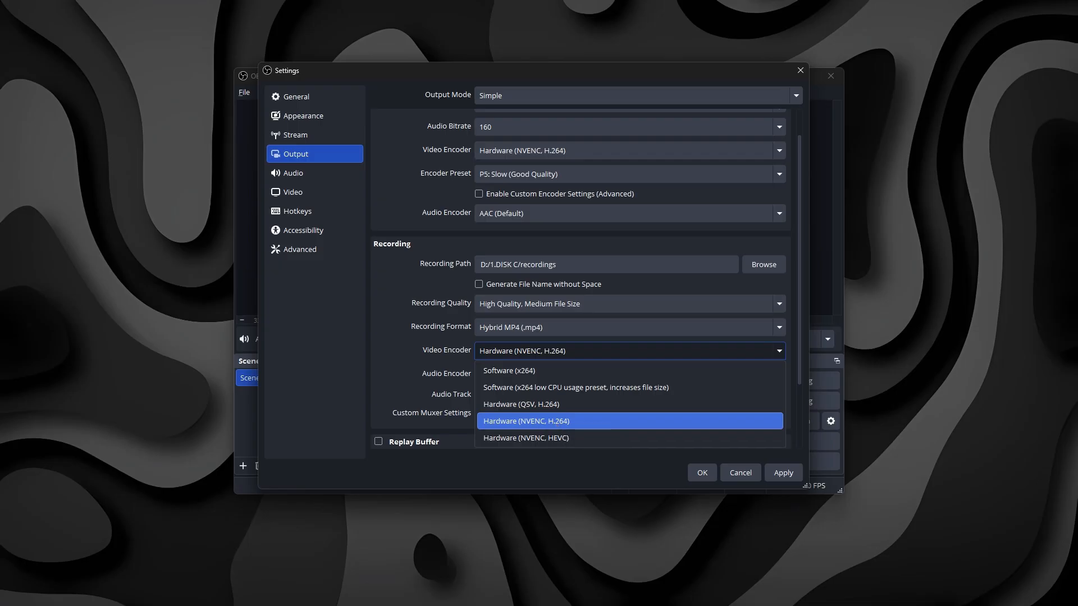
{"action": "left_click", "coordinate": [606, 424]}
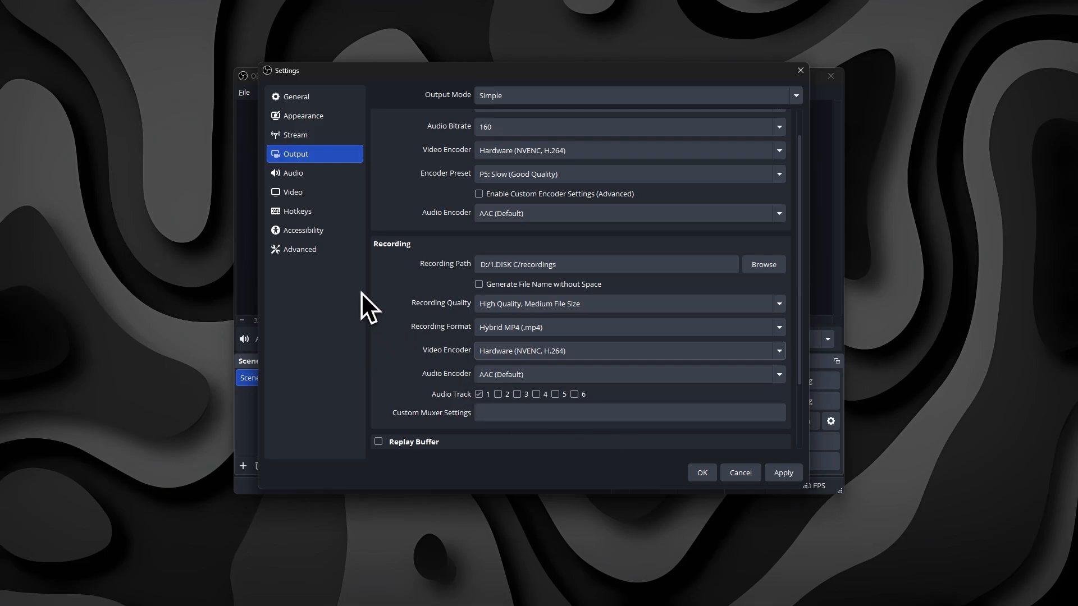
Keep the base and output resolutions at 1920x1080 with 60 FPS in the video settings, and apply all settings.
{"action": "left_click", "coordinate": [288, 193]}
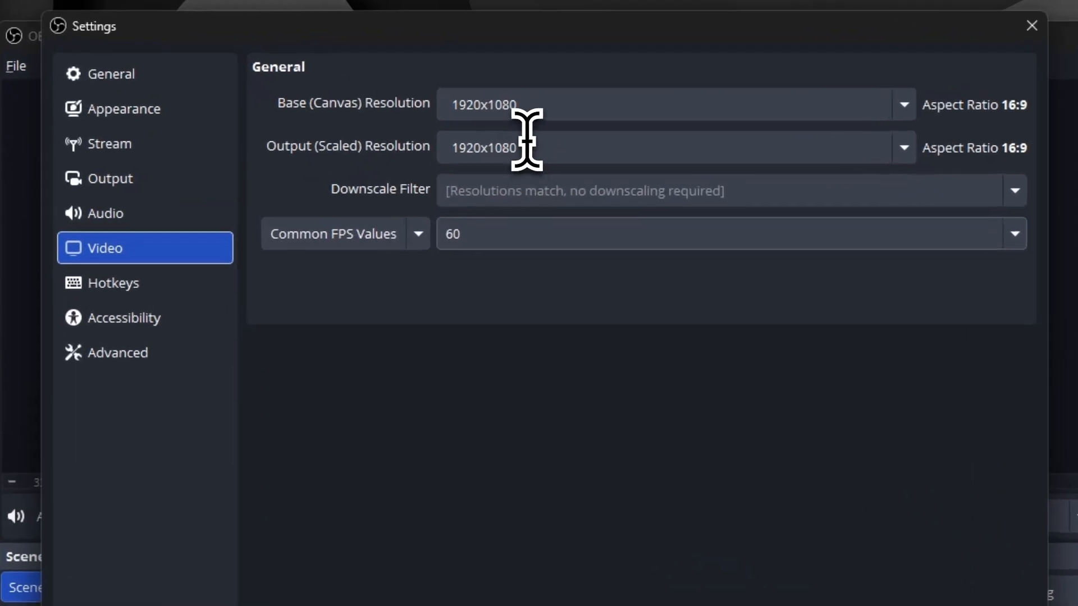
{"action": "left_click", "coordinate": [515, 113]}
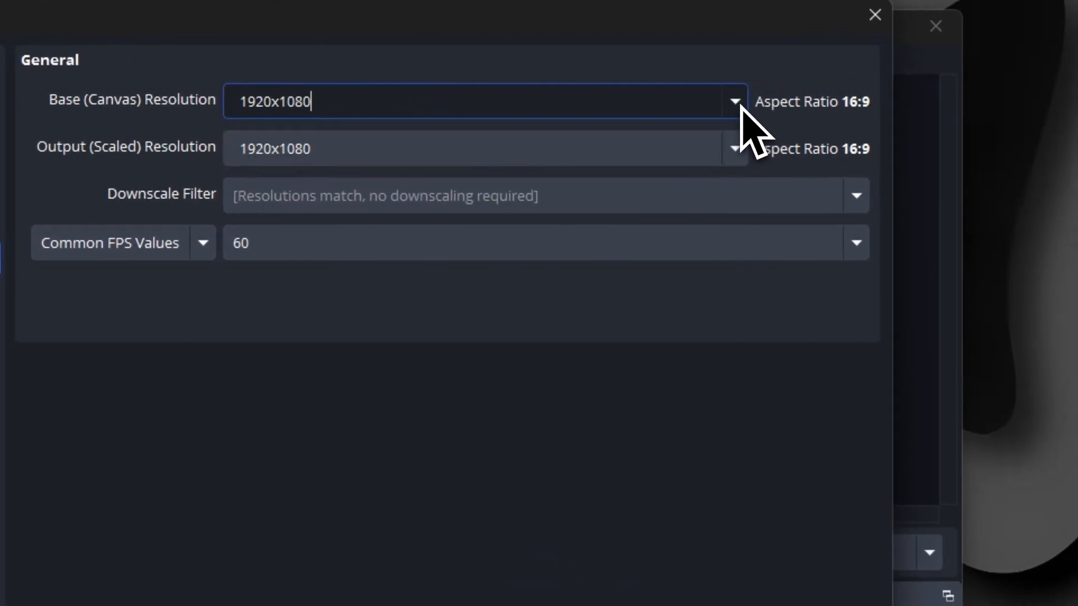
{"action": "left_click", "coordinate": [822, 105]}
{"action": "left_click", "coordinate": [822, 105]}
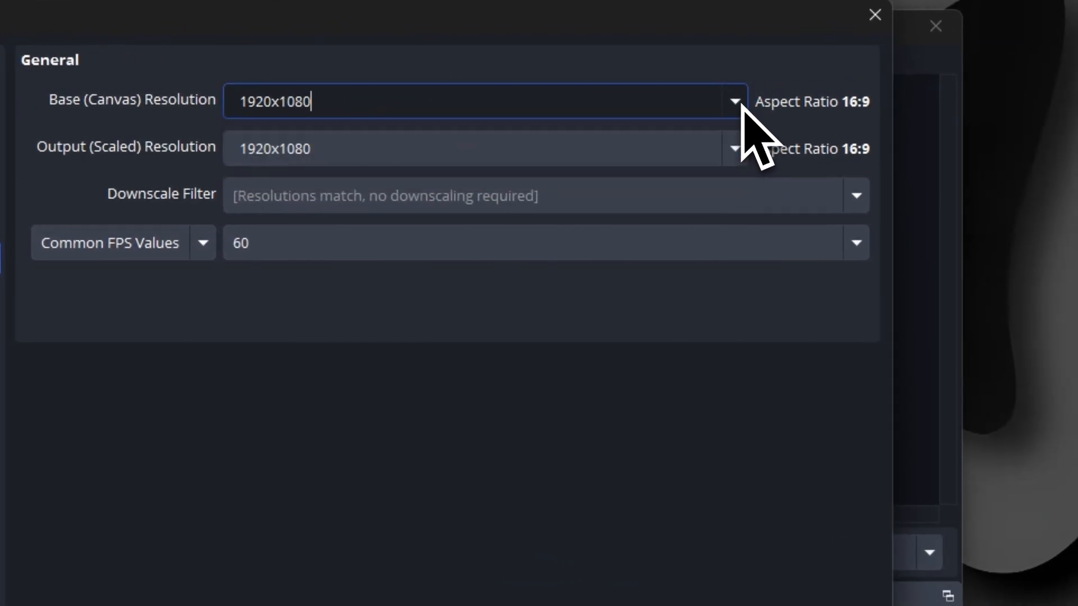
{"action": "left_click", "coordinate": [739, 160]}
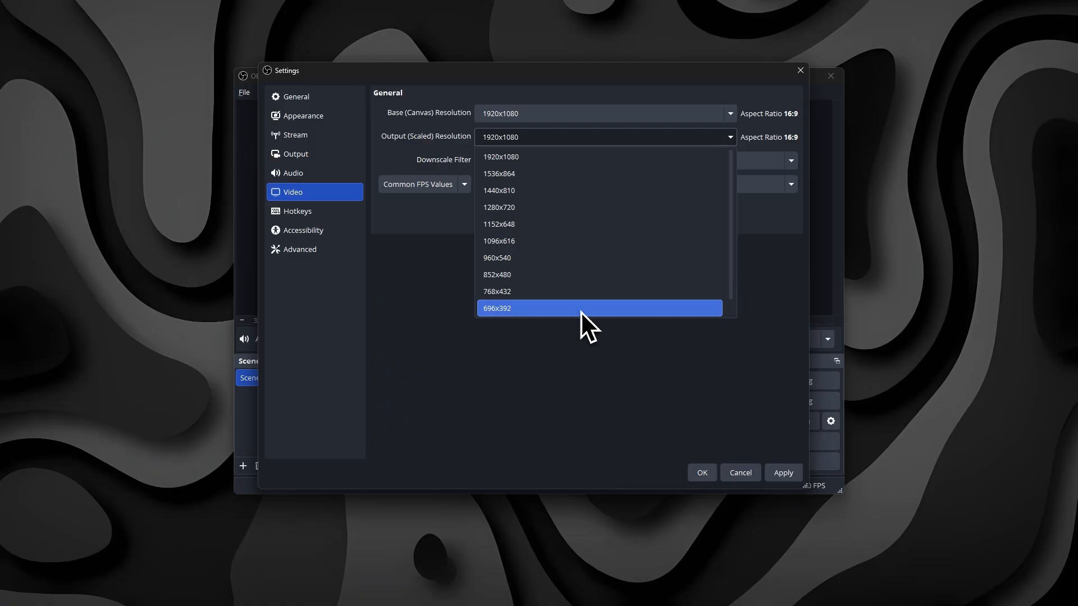
{"action": "left_click", "coordinate": [669, 349]}
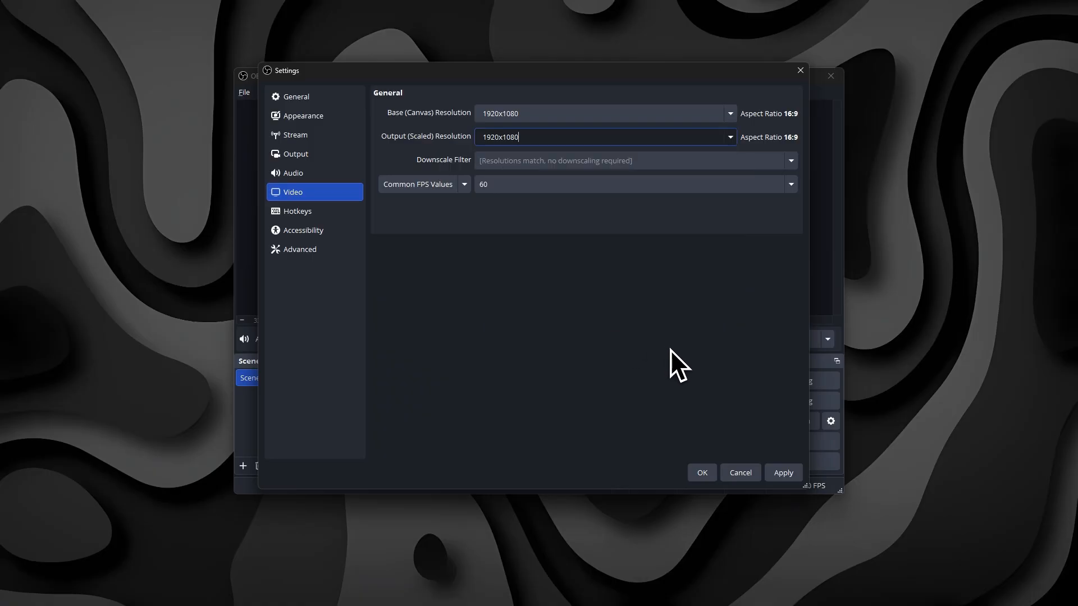
{"action": "left_click", "coordinate": [499, 188]}
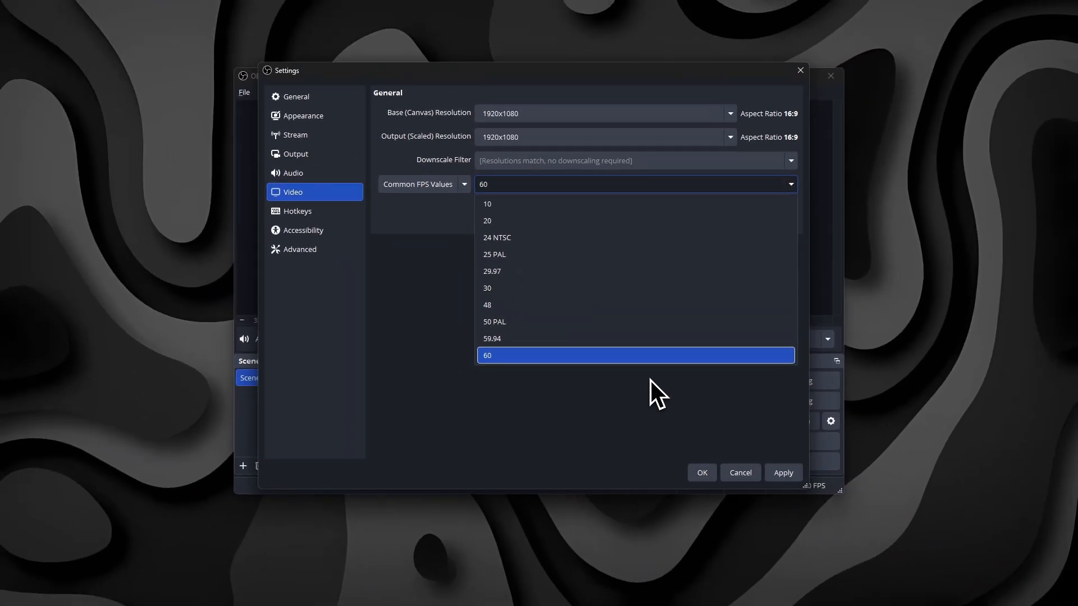
{"action": "left_click", "coordinate": [651, 380]}
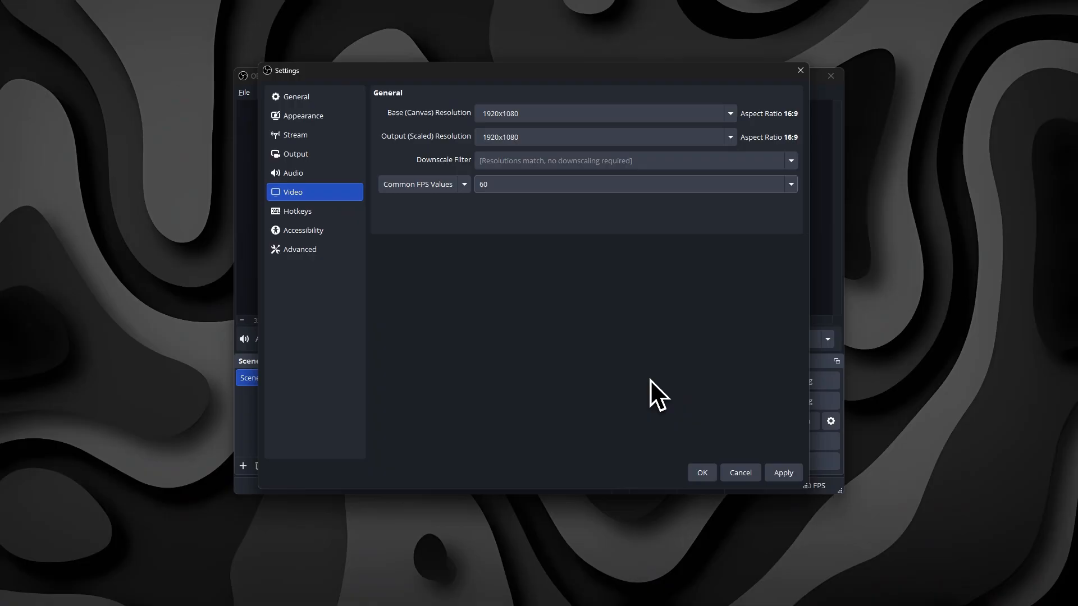
{"action": "left_click", "coordinate": [783, 474]}
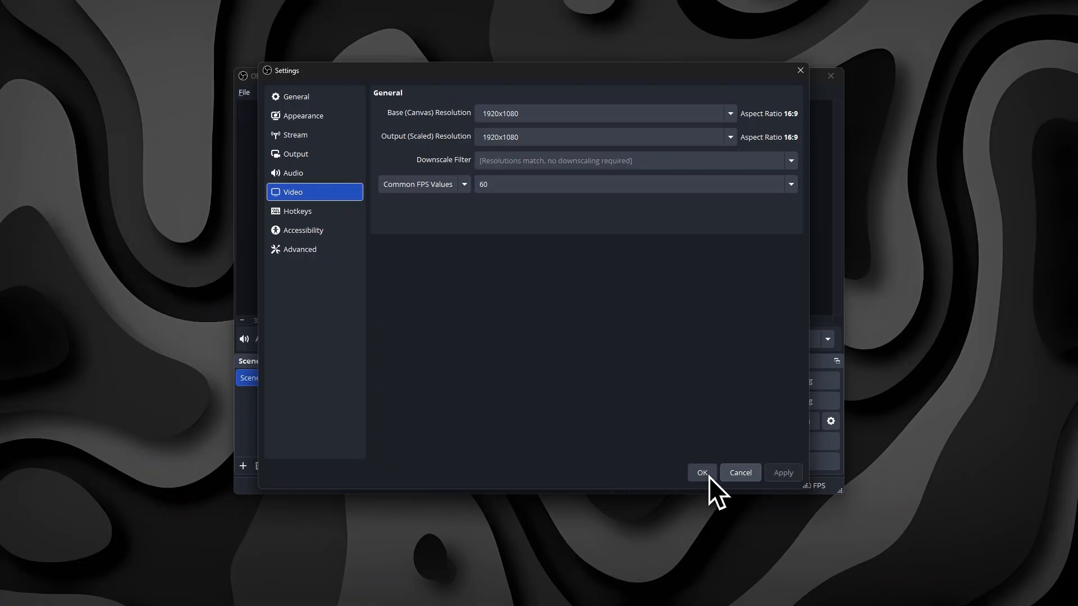
{"action": "left_click", "coordinate": [702, 476]}
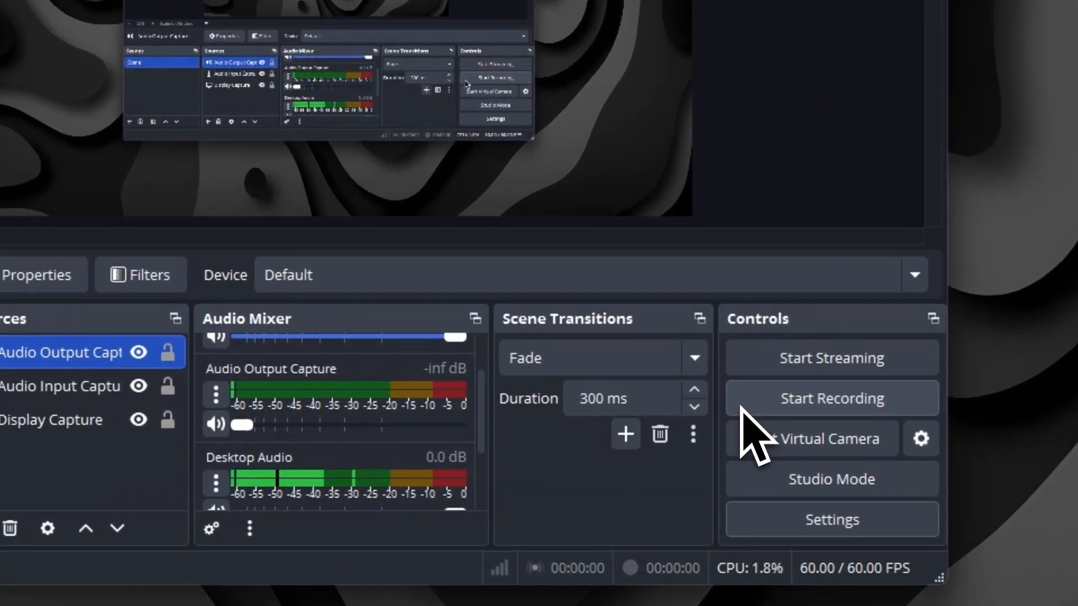
Record a short test clip and show it in the recordings folder, leaving that window minimized.
{"action": "left_click", "coordinate": [741, 403]}
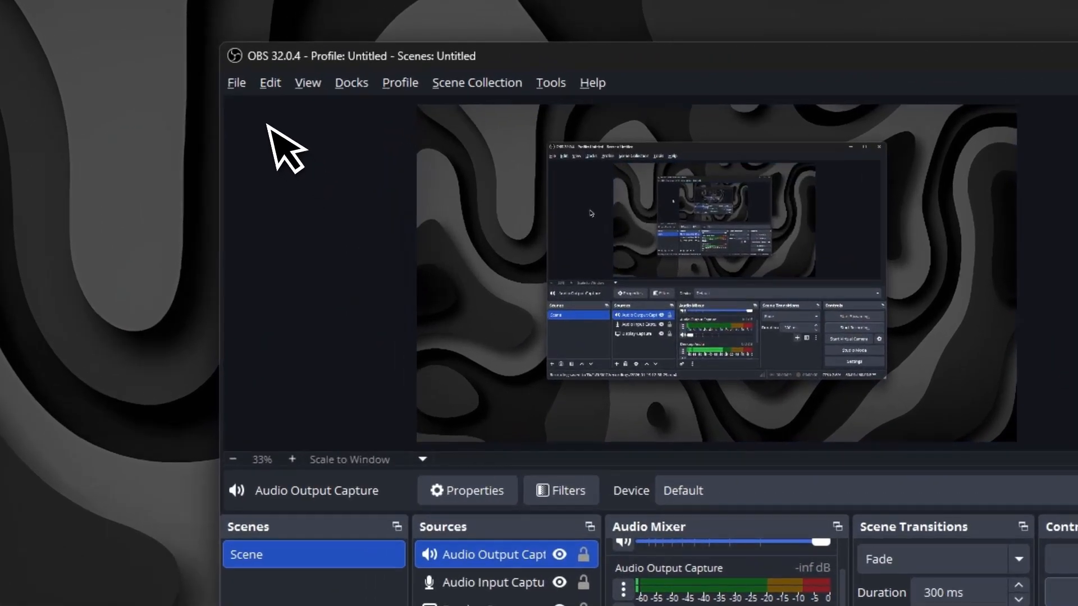
{"action": "left_click", "coordinate": [244, 93]}
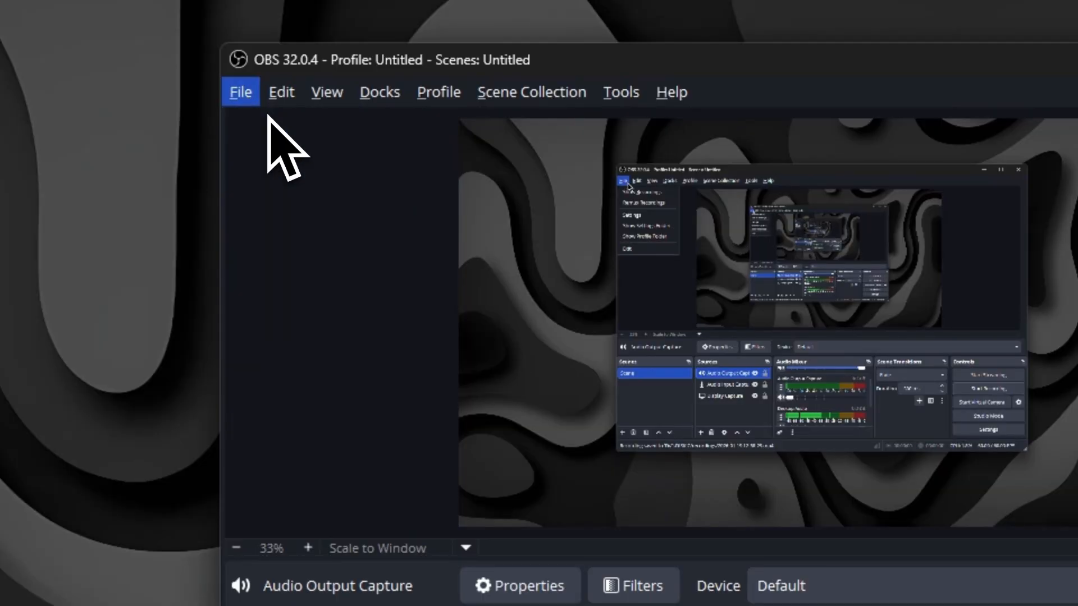
{"action": "left_click", "coordinate": [270, 128]}
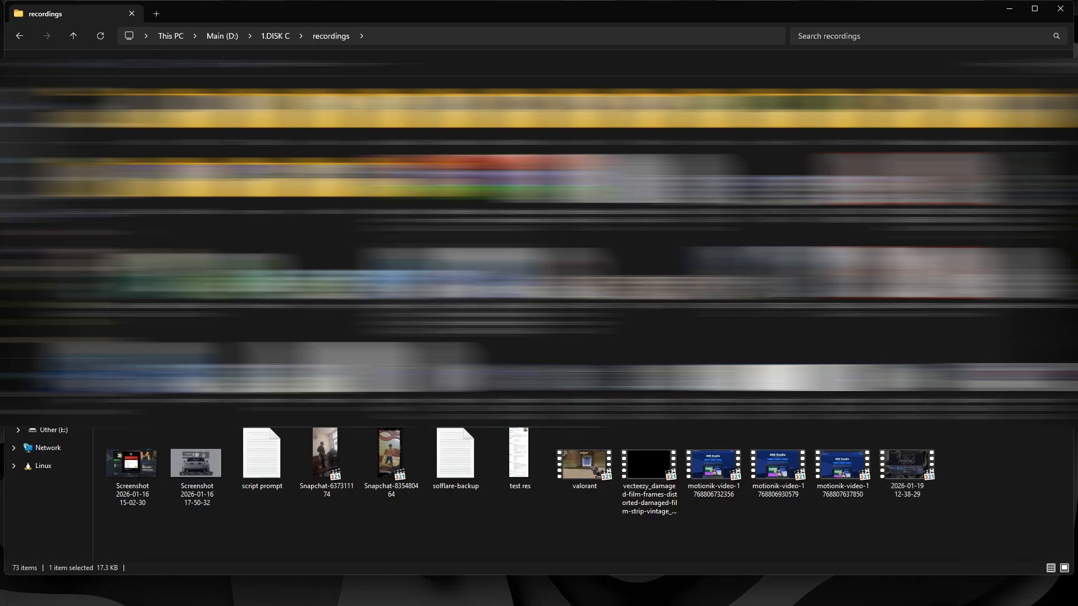
{"action": "left_click", "coordinate": [1014, 16]}
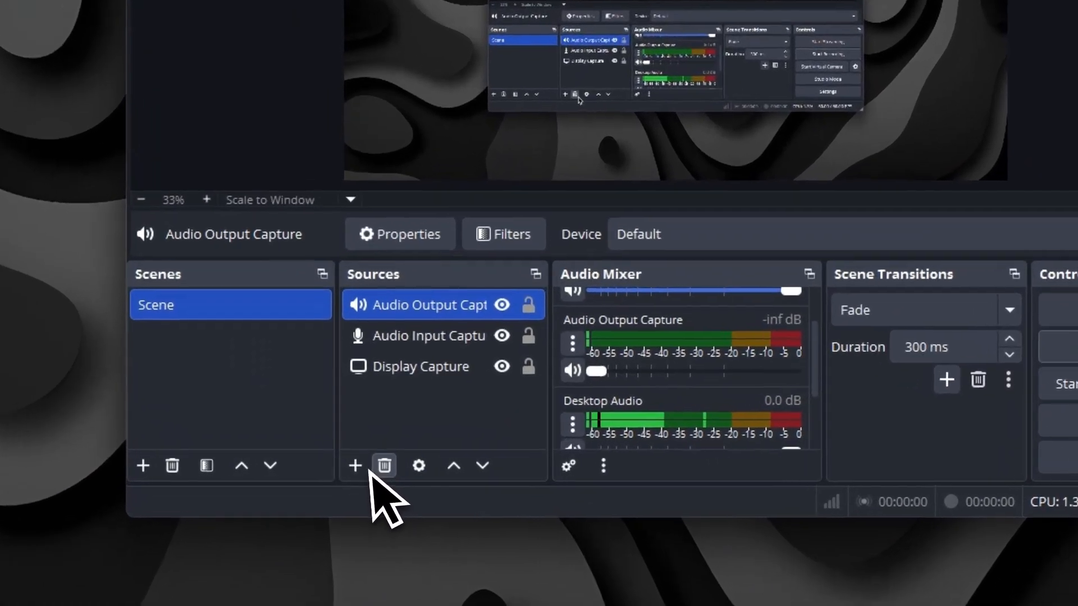
Add a new Video Capture Device source using the HP Wide Vision HD Camera and shrink it into the canvas's upper-left corner, about 1338 px from the right edge.
{"action": "left_click", "coordinate": [359, 466]}
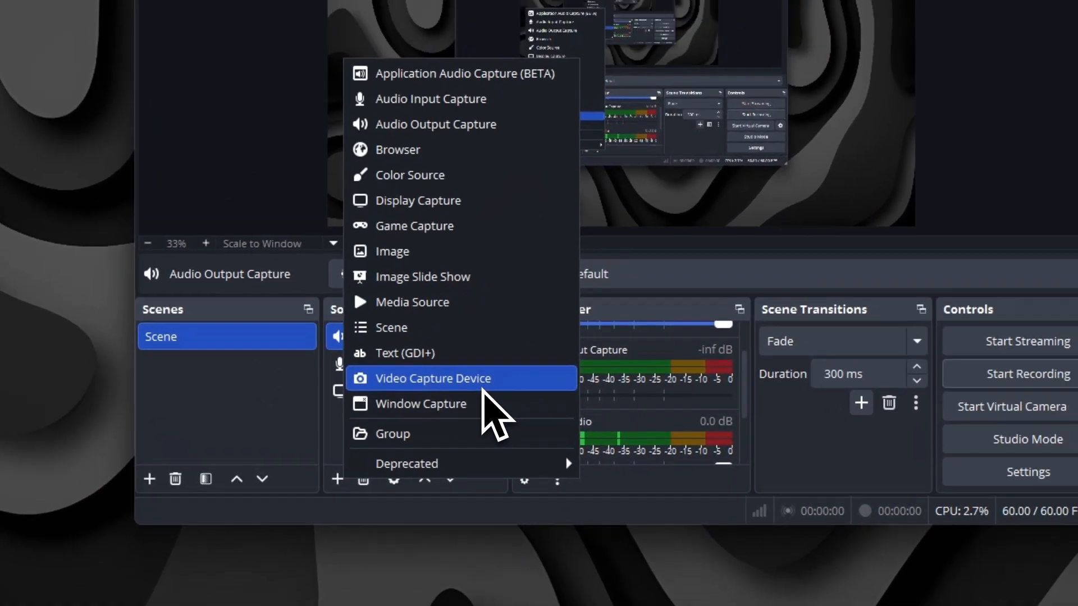
{"action": "left_click", "coordinate": [483, 389]}
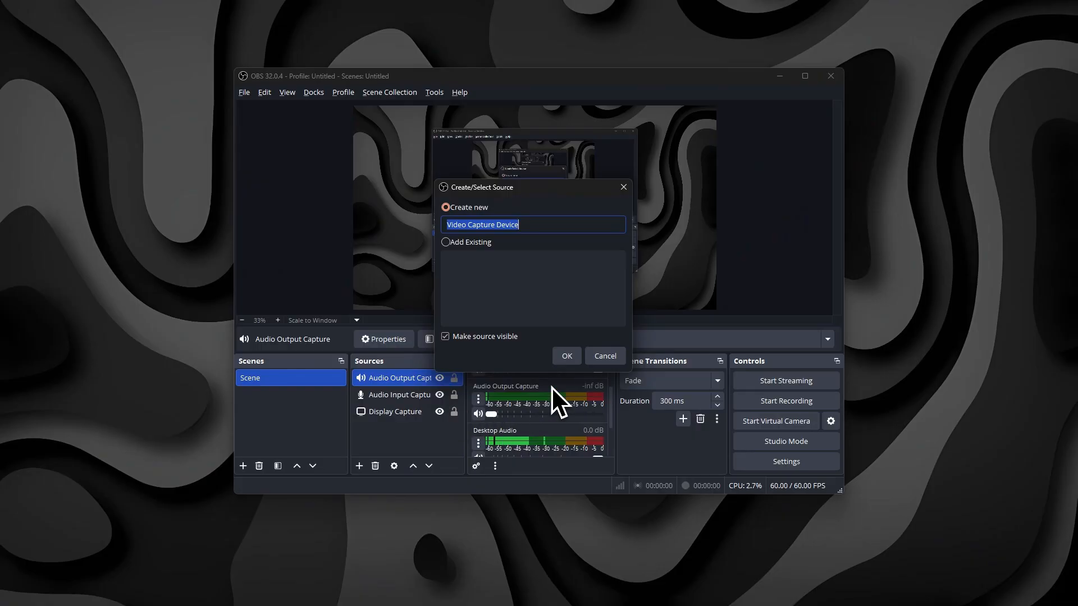
{"action": "left_click", "coordinate": [572, 359]}
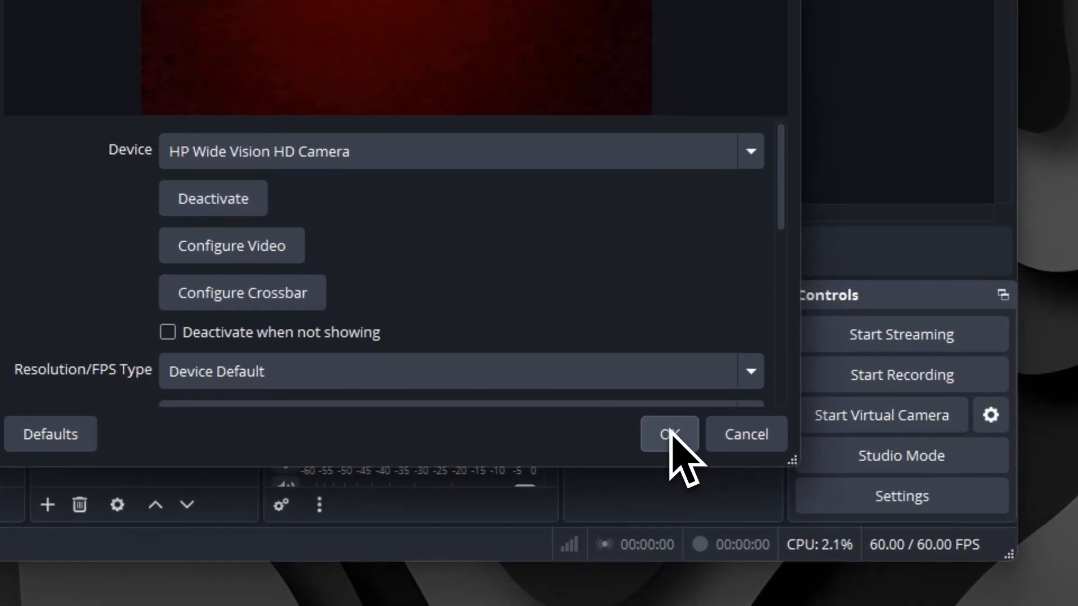
{"action": "left_click", "coordinate": [671, 431]}
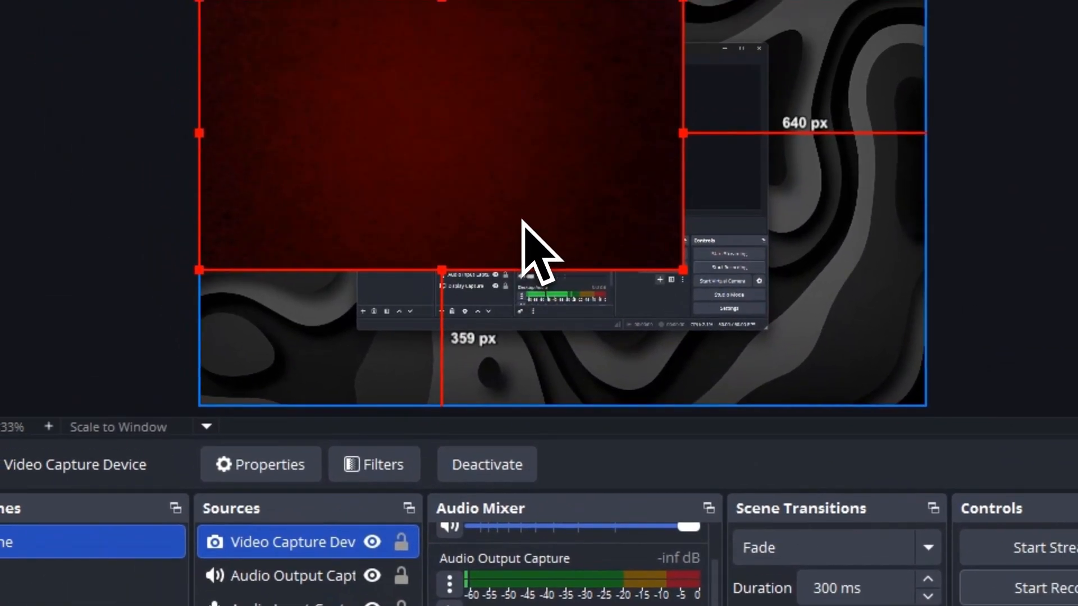
{"action": "left_click_drag", "start_coordinate": [671, 257], "coordinate": [378, 149]}
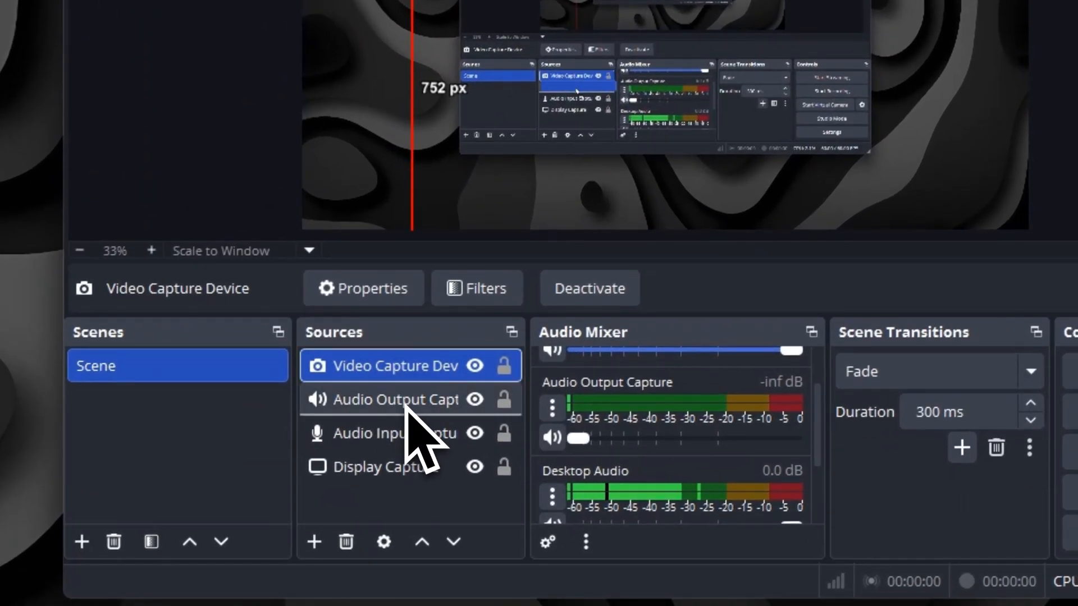
Move the Video Capture Device source below Display Capture in the source order and hide it.
{"action": "left_click_drag", "start_coordinate": [406, 405], "coordinate": [423, 505]}
{"action": "left_click", "coordinate": [474, 467]}
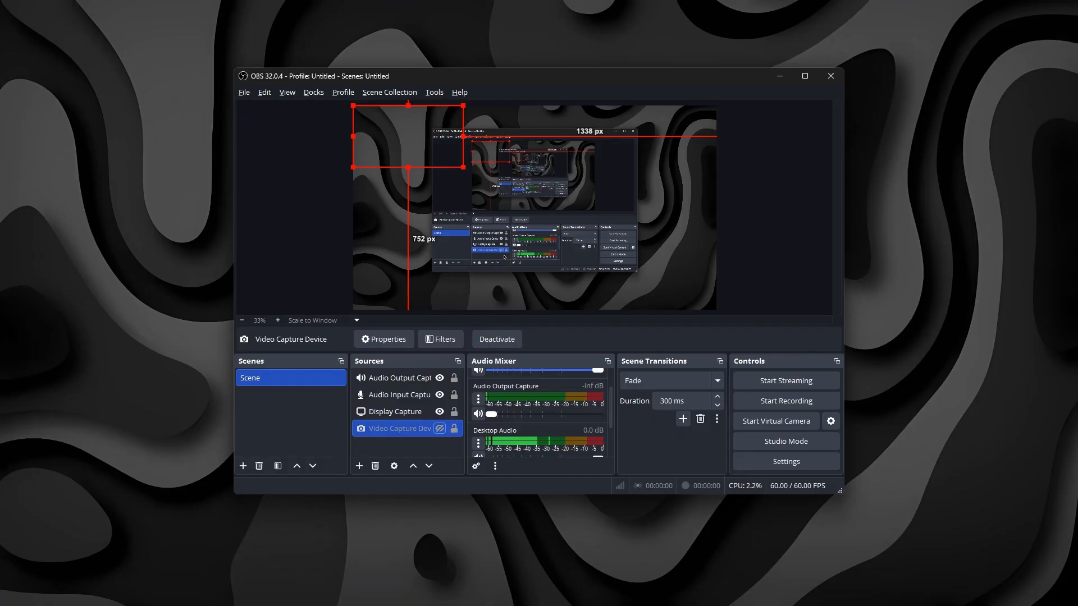
{"action": "left_click", "coordinate": [447, 446]}
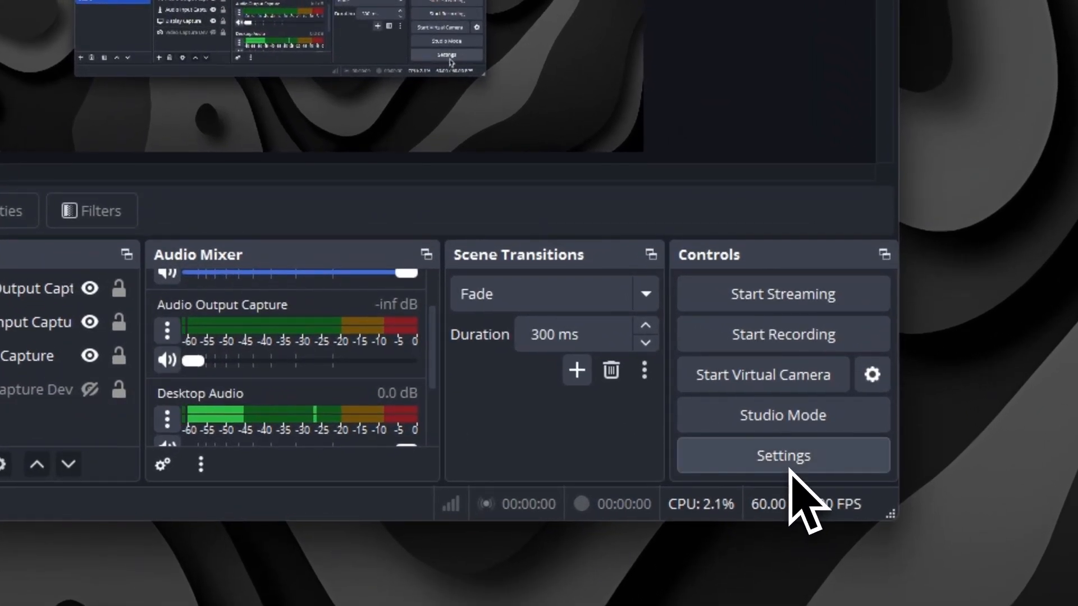
Assign the backtick key (`) as the hotkey for both Start Recording and Stop Recording, apply the change and close the settings.
{"action": "left_click", "coordinate": [790, 469]}
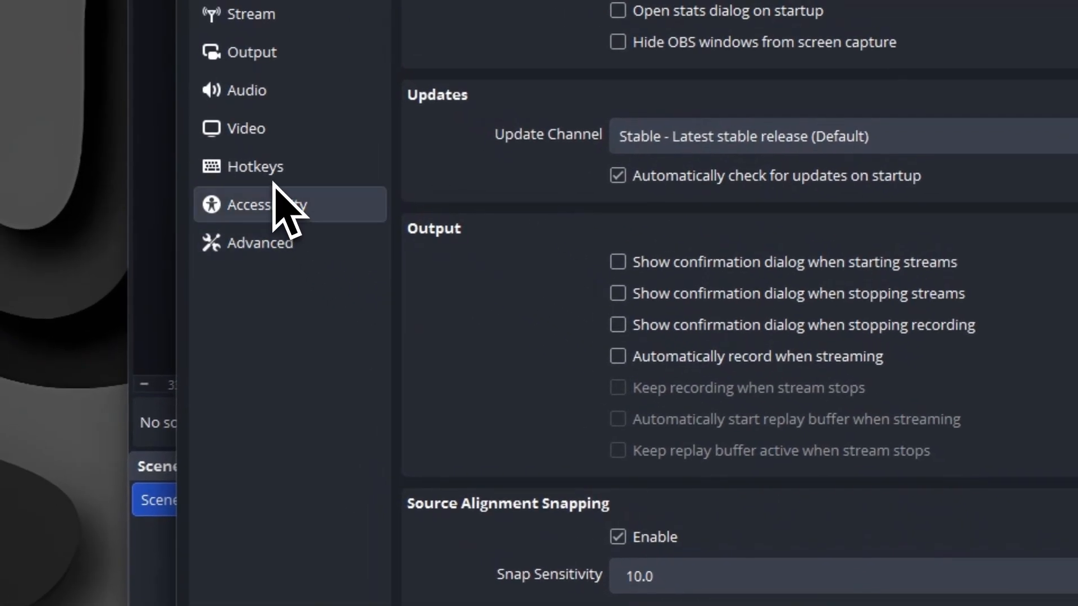
{"action": "left_click", "coordinate": [272, 177]}
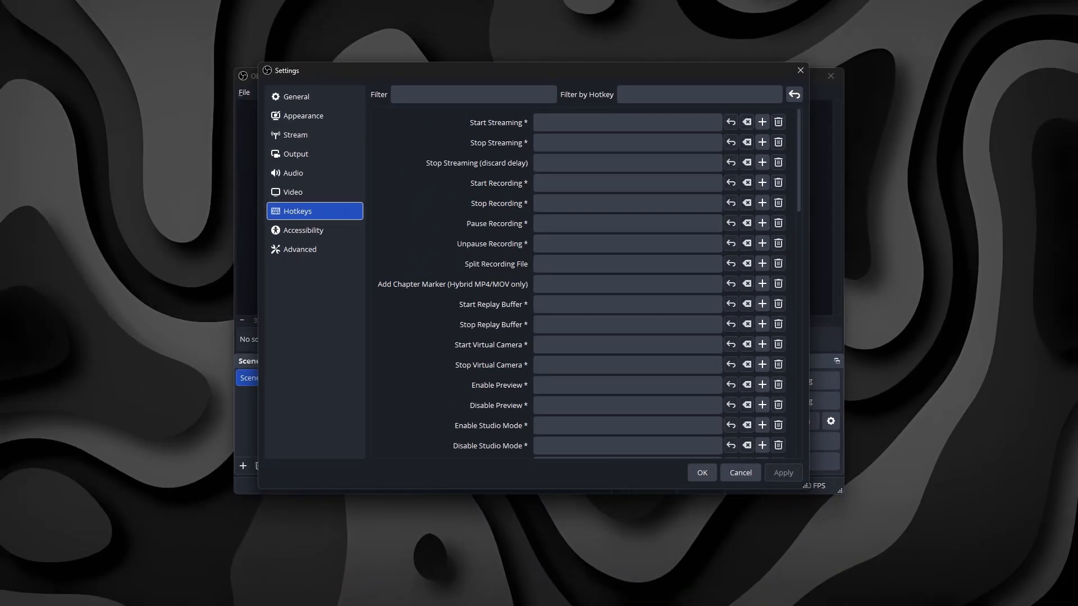
{"action": "left_click", "coordinate": [544, 184]}
{"action": "key", "text": "grave"}
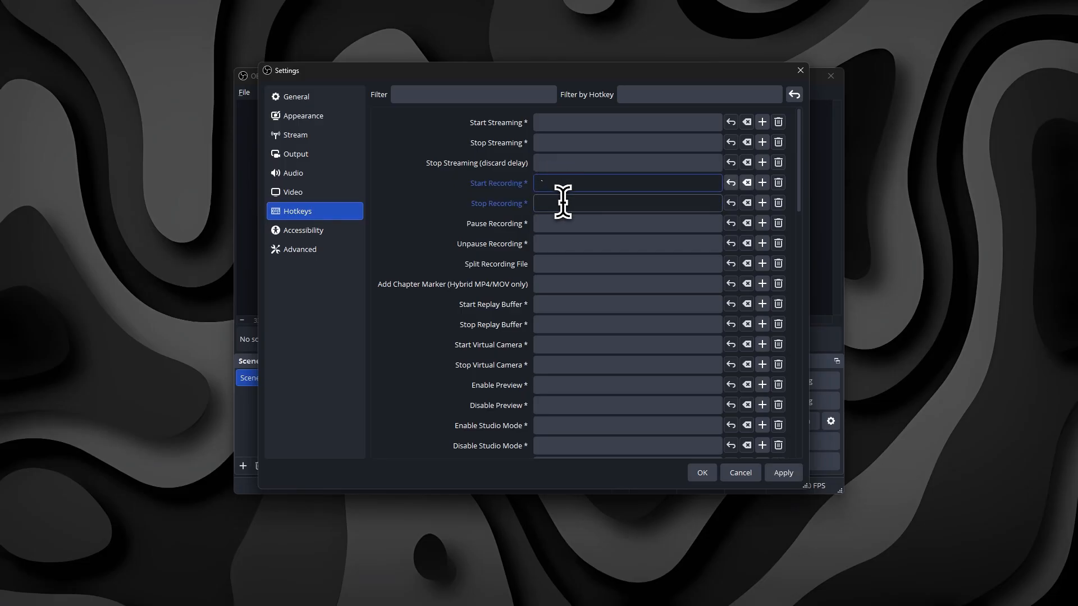
{"action": "left_click", "coordinate": [558, 203]}
{"action": "key", "text": "grave"}
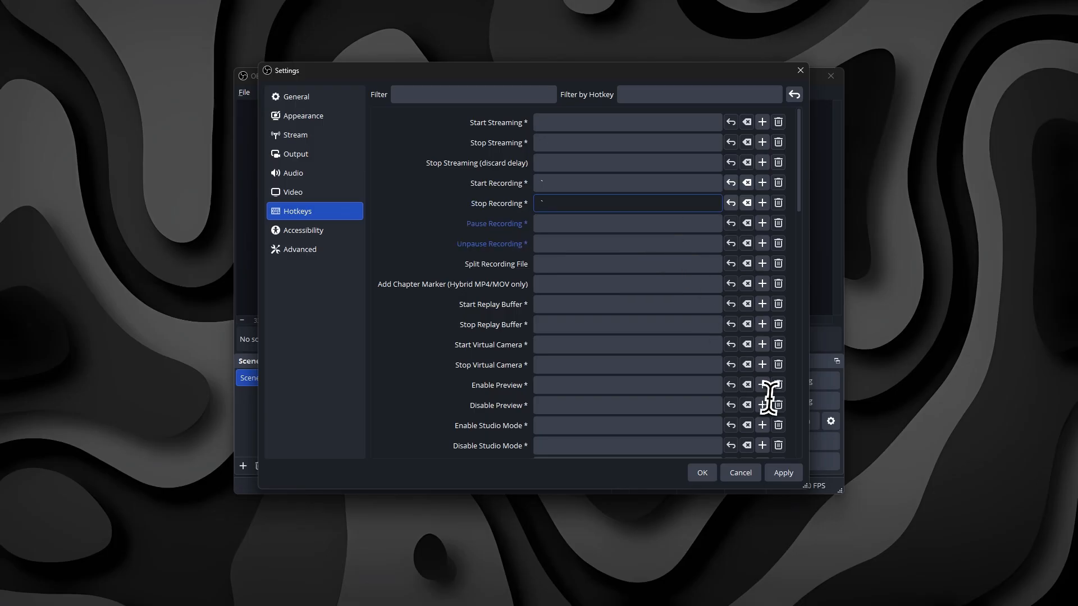
{"action": "left_click", "coordinate": [781, 477]}
{"action": "left_click", "coordinate": [706, 478]}
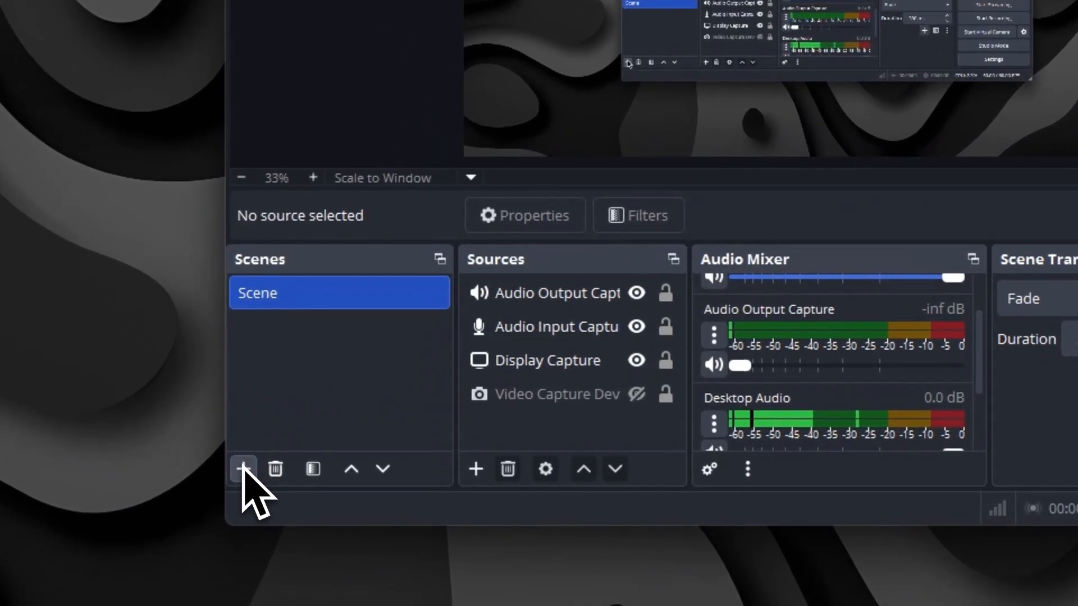
Add a new scene named "webcam", switch between it and the original scene, and leave the original scene active.
{"action": "left_click", "coordinate": [243, 466]}
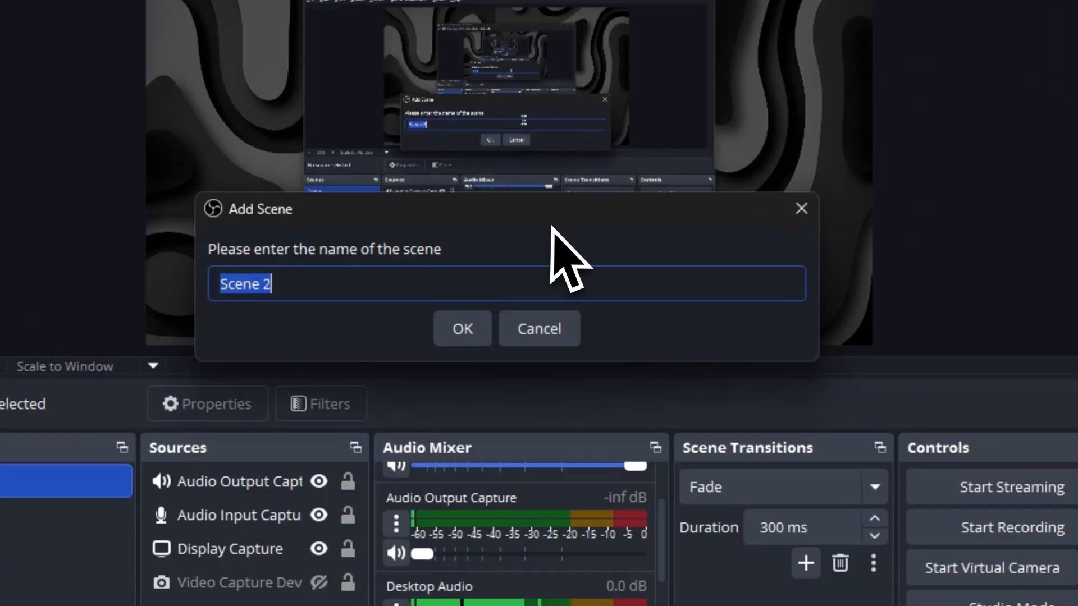
{"action": "left_click_drag", "start_coordinate": [559, 160], "coordinate": [567, 19]}
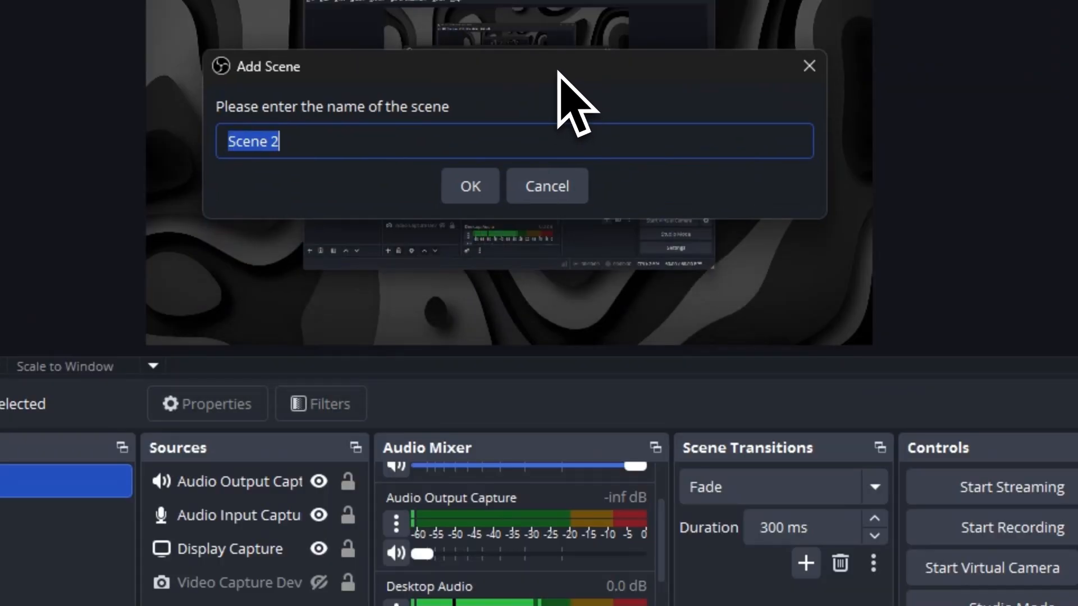
{"action": "type", "text": "webcam"}
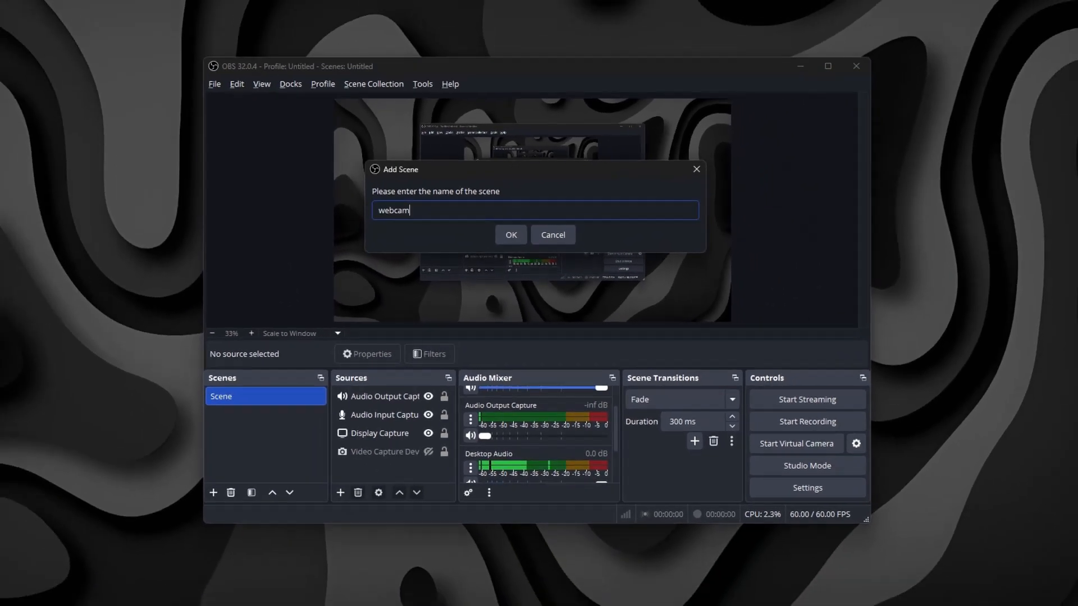
{"action": "key", "text": "Return"}
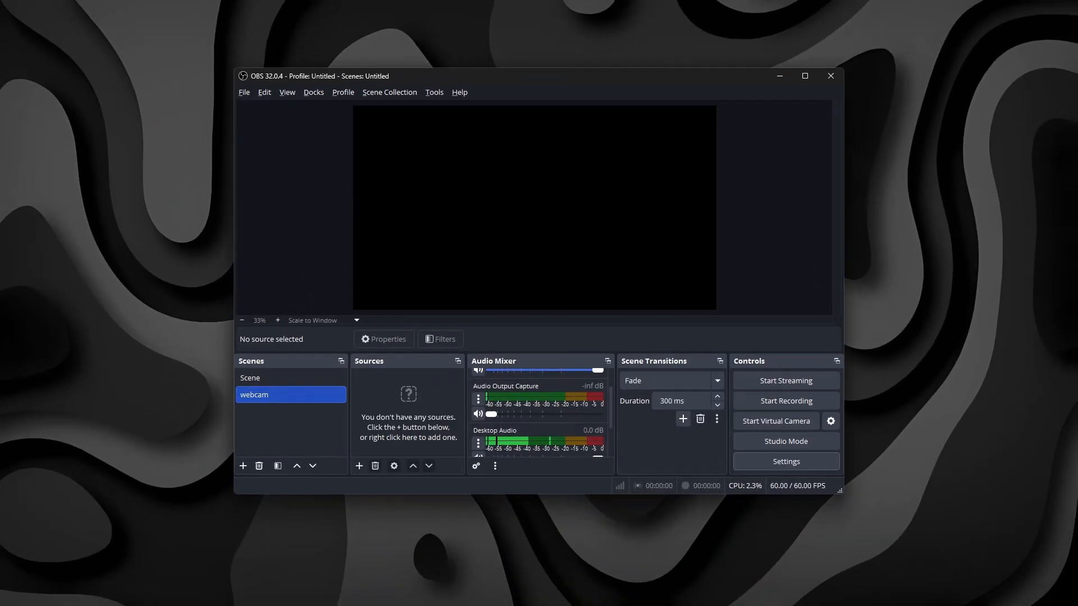
{"action": "left_click", "coordinate": [281, 384]}
{"action": "left_click", "coordinate": [284, 398]}
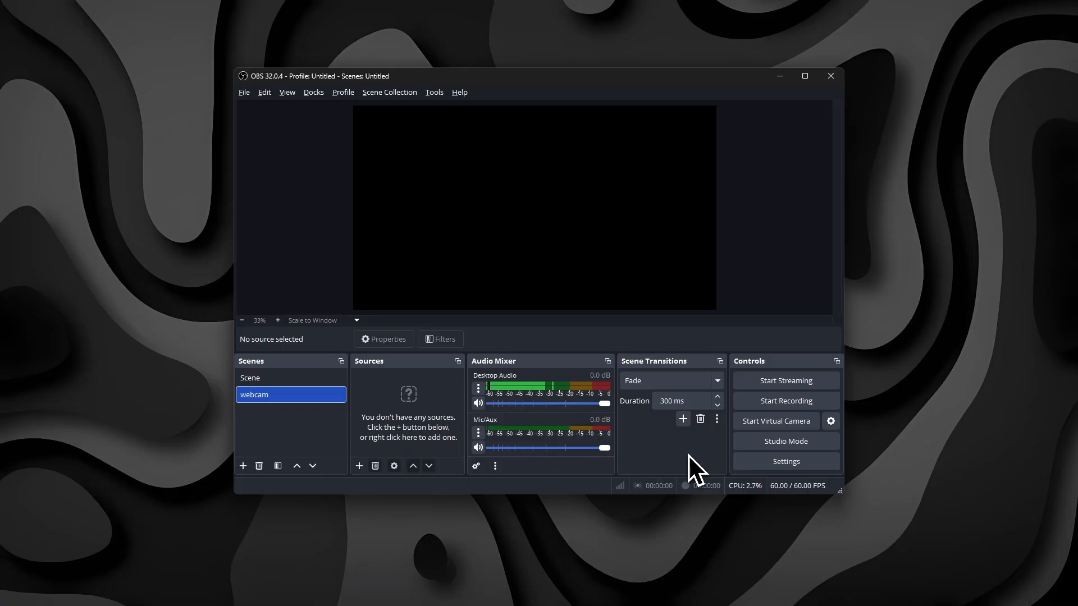
{"action": "left_click", "coordinate": [268, 377]}
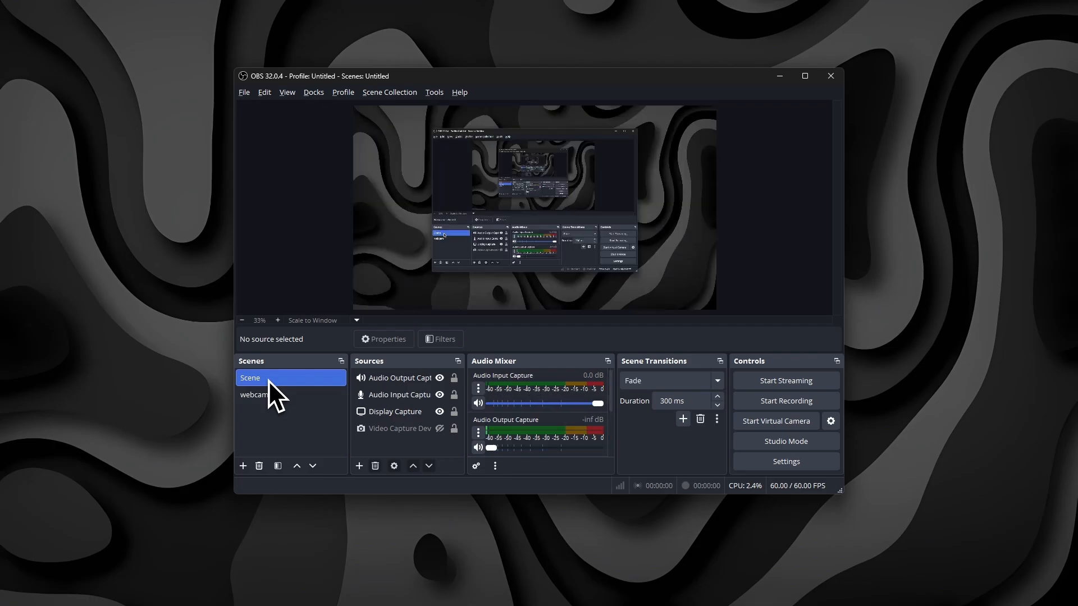